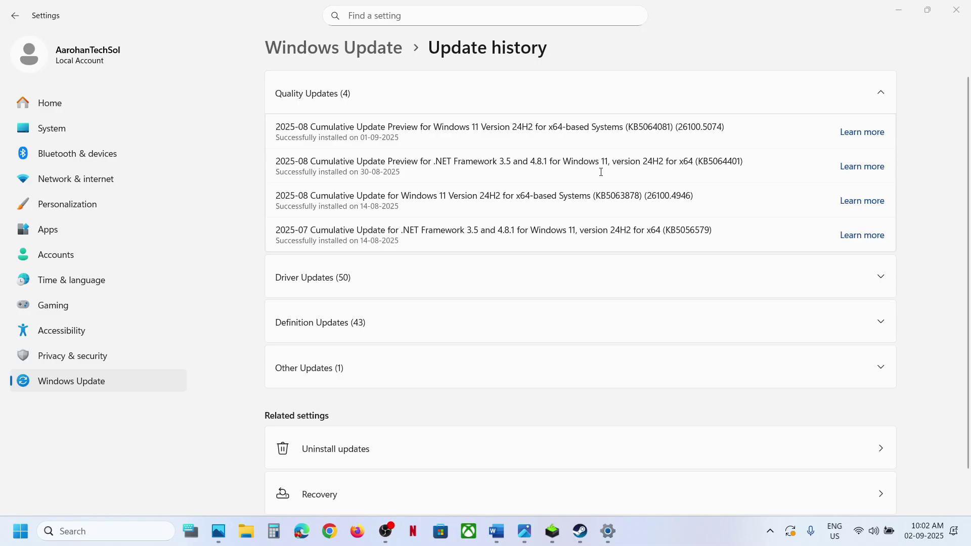
Check KB5064081 in update history, view the error screenshot, then go back to Windows Update
{"action": "double_click", "coordinate": [658, 129]}
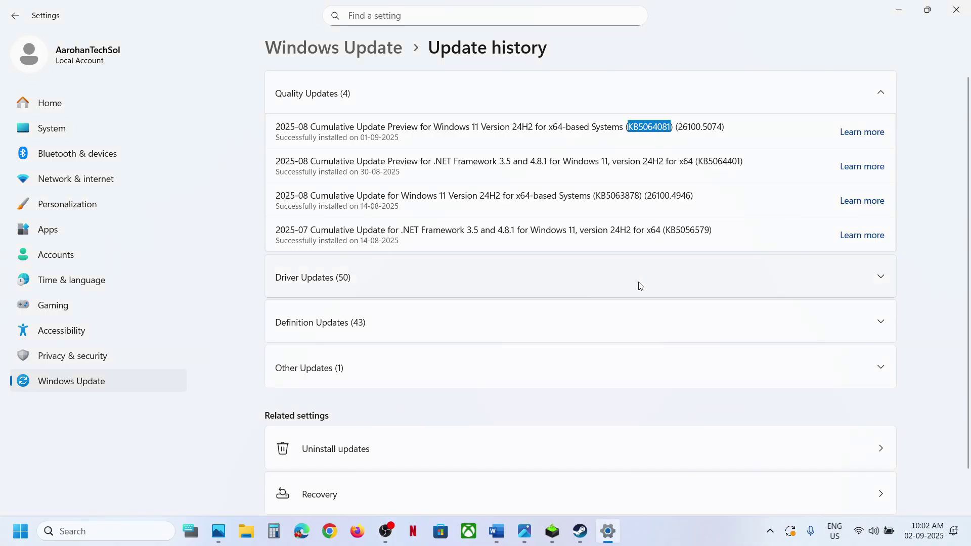
{"action": "mouse_move", "coordinate": [524, 531]}
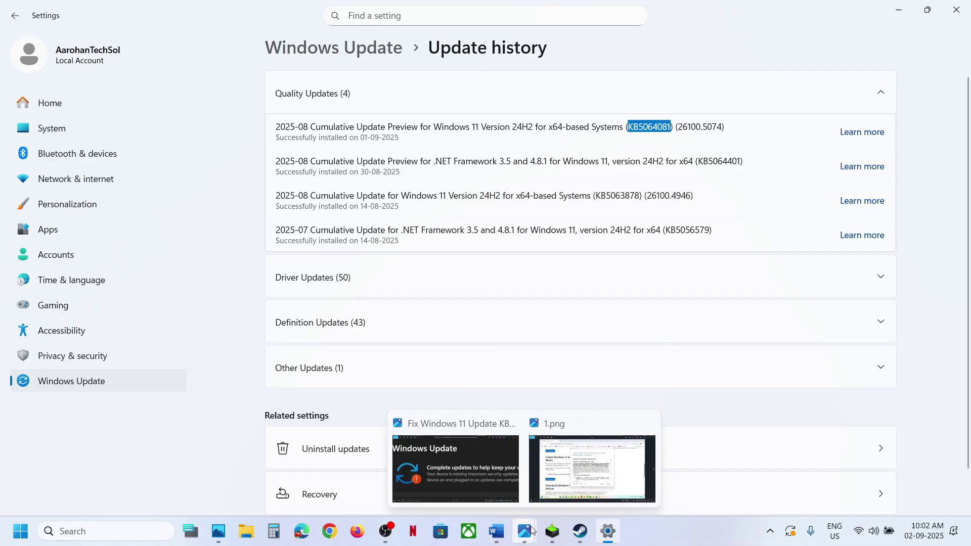
{"action": "left_click", "coordinate": [492, 487]}
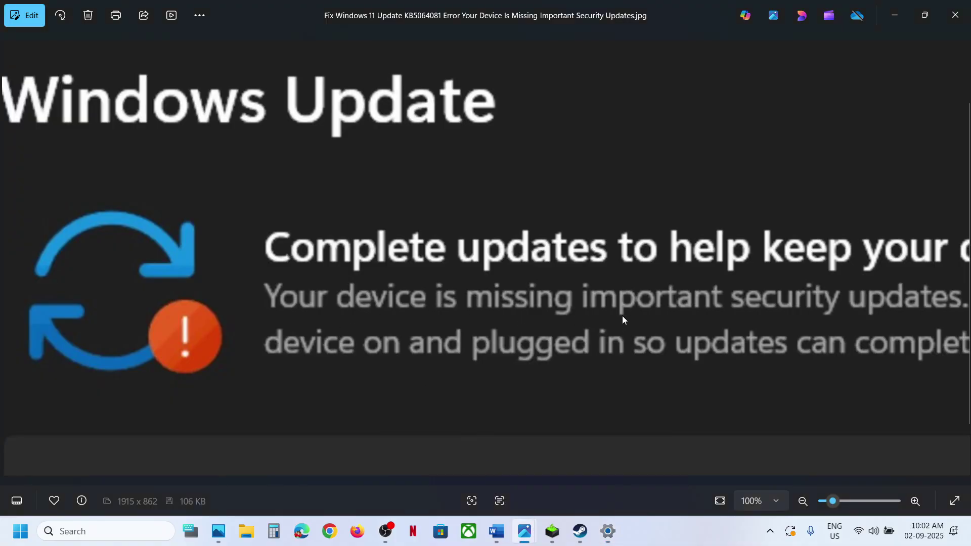
{"action": "left_click", "coordinate": [900, 13]}
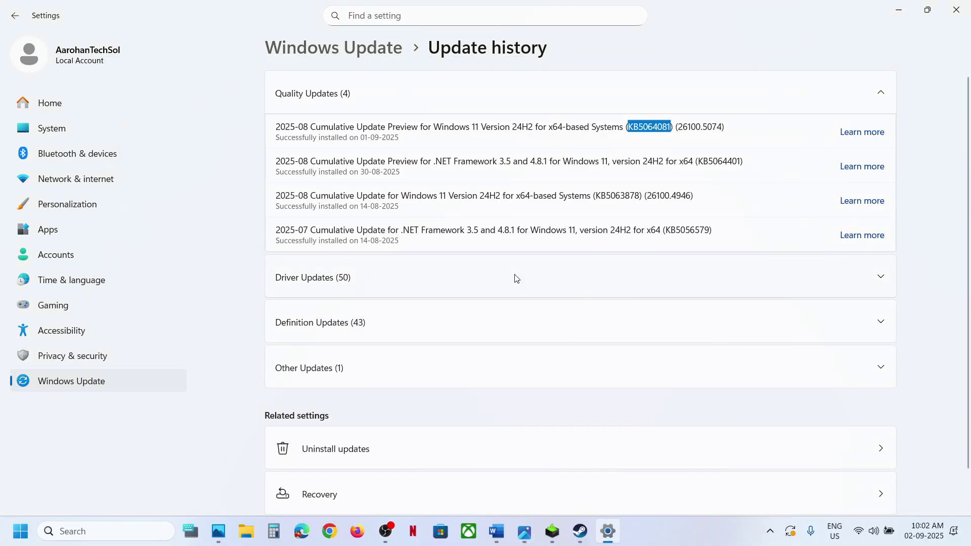
{"action": "left_click", "coordinate": [132, 383]}
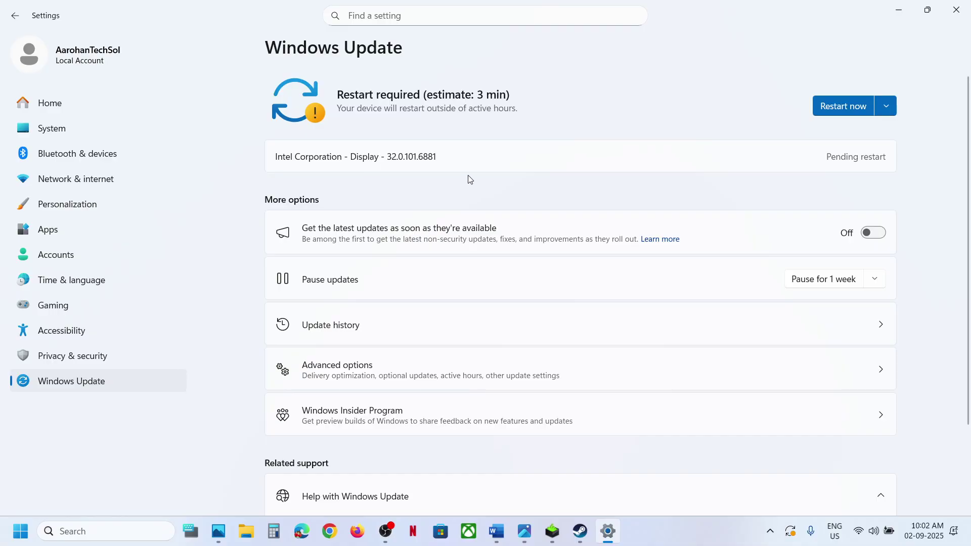
Minimise the Word guide and open the Services app via search
{"action": "left_click", "coordinate": [496, 531]}
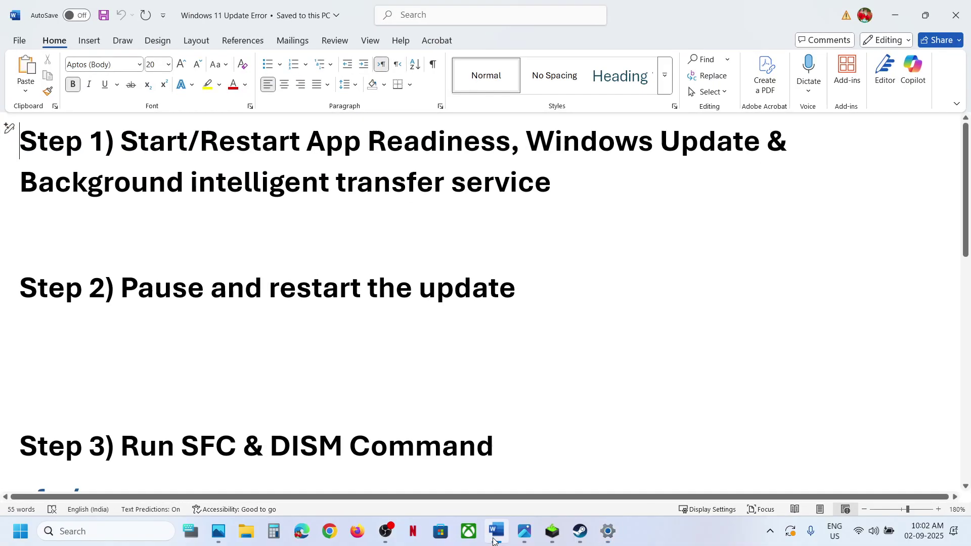
{"action": "left_click", "coordinate": [925, 15]}
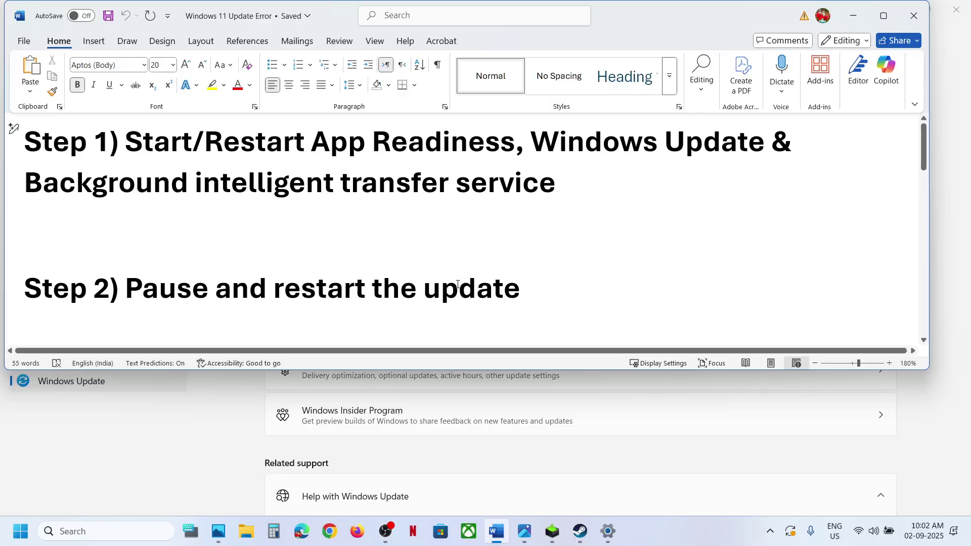
{"action": "left_click", "coordinate": [141, 537]}
{"action": "type", "text": "ser"}
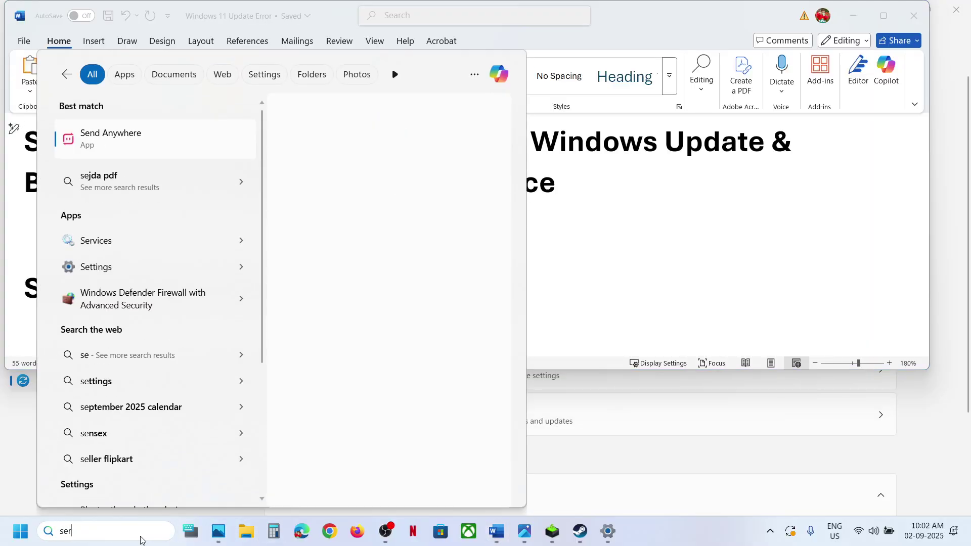
{"action": "type", "text": "vices"}
{"action": "key", "text": "Escape"}
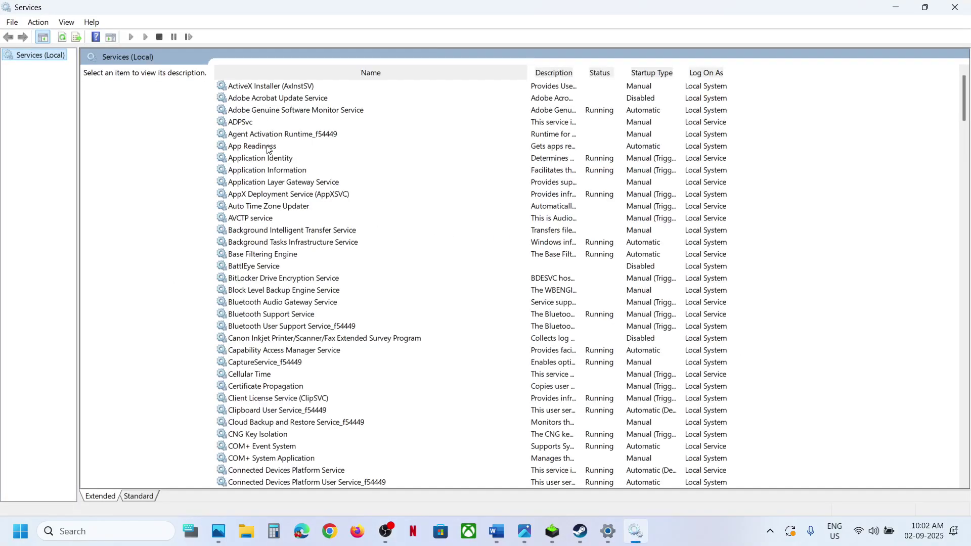
Set App Readiness to Automatic startup and start the service
{"action": "double_click", "coordinate": [268, 148]}
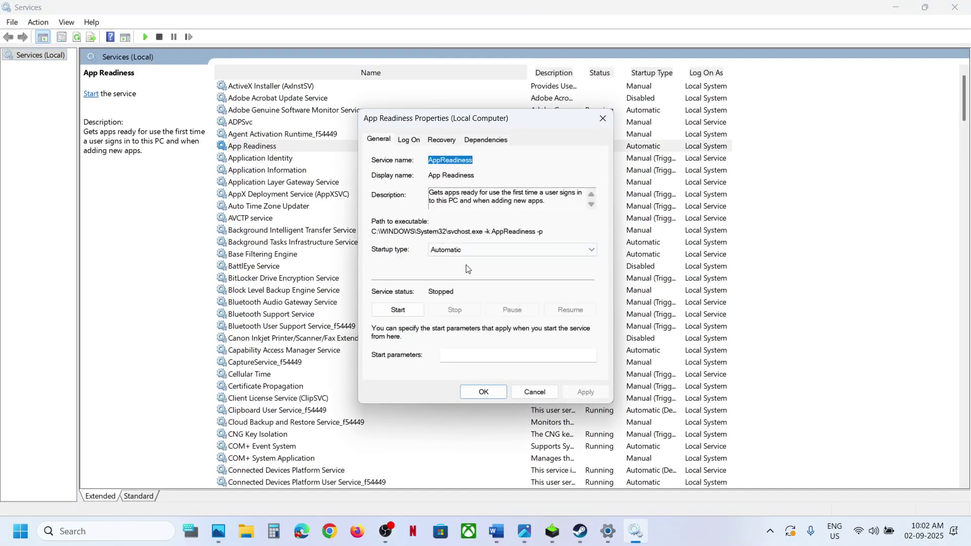
{"action": "left_click", "coordinate": [466, 253]}
{"action": "left_click", "coordinate": [455, 266]}
{"action": "left_click", "coordinate": [588, 393]}
{"action": "left_click", "coordinate": [398, 309]}
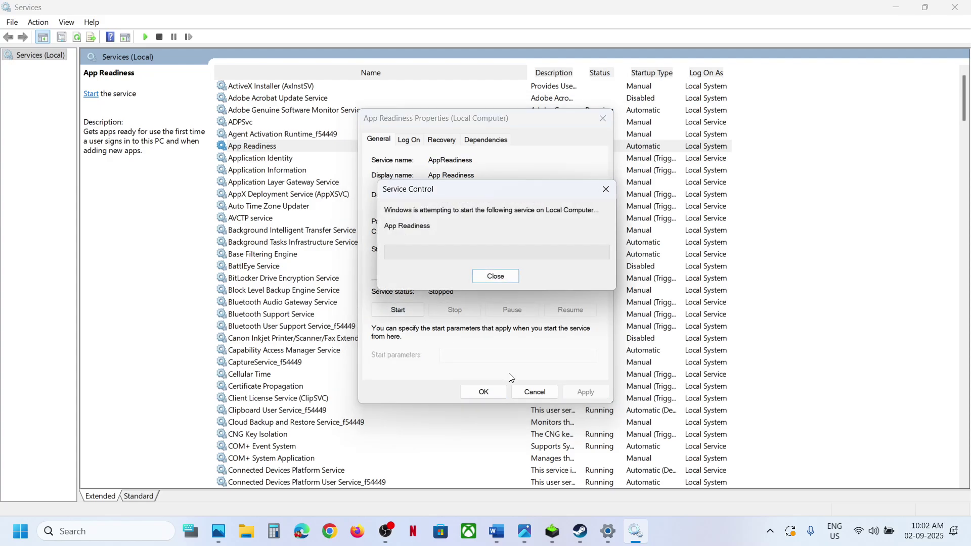
{"action": "left_click", "coordinate": [494, 391]}
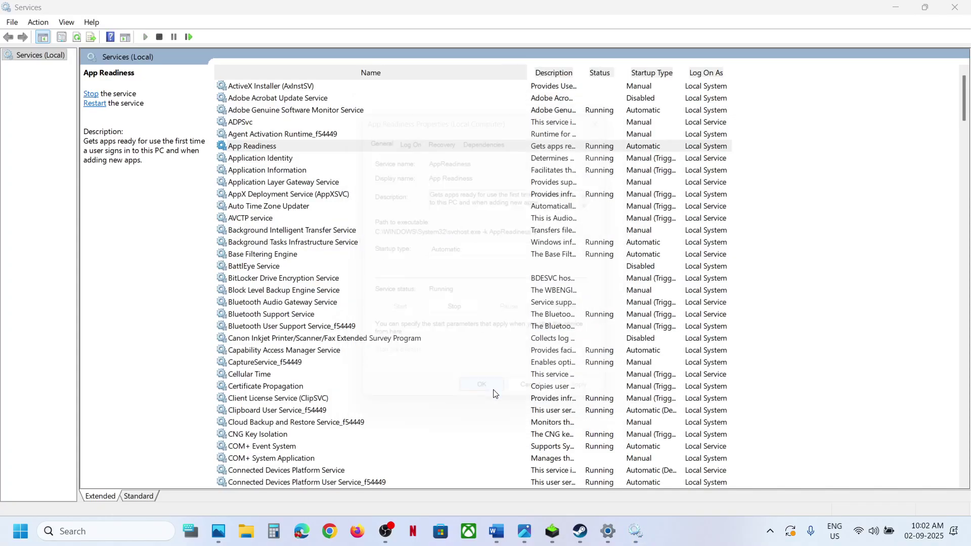
Keep the Windows Update service's startup type on Automatic and apply
{"action": "left_click", "coordinate": [372, 336]}
{"action": "key", "text": "w"}
{"action": "scroll", "coordinate": [374, 337], "scroll_direction": "down", "scroll_amount": 7}
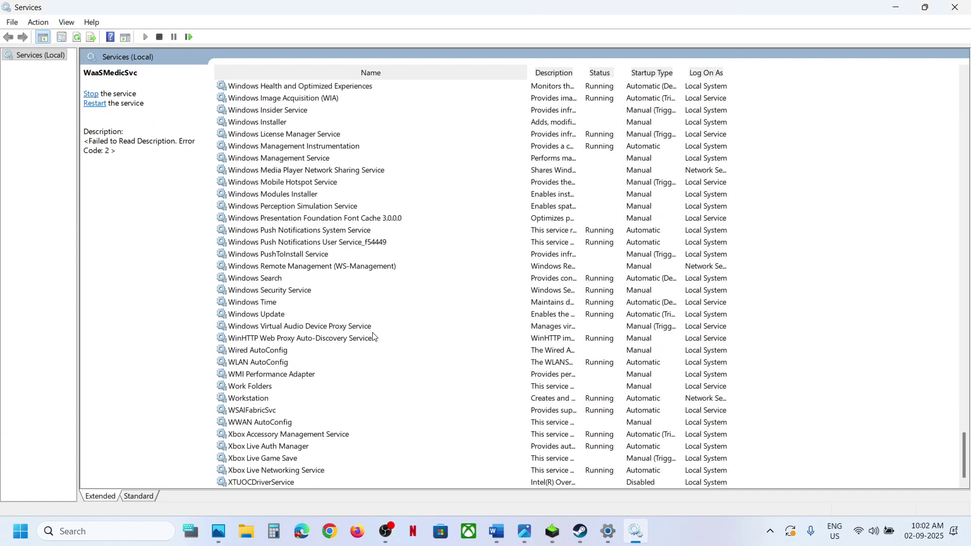
{"action": "double_click", "coordinate": [278, 316]}
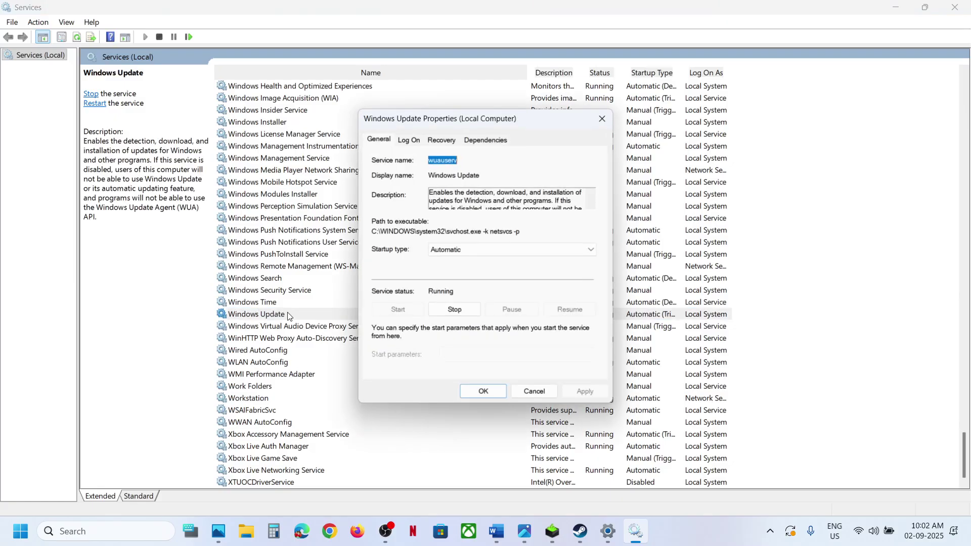
{"action": "left_click", "coordinate": [462, 248]}
{"action": "left_click", "coordinate": [459, 270]}
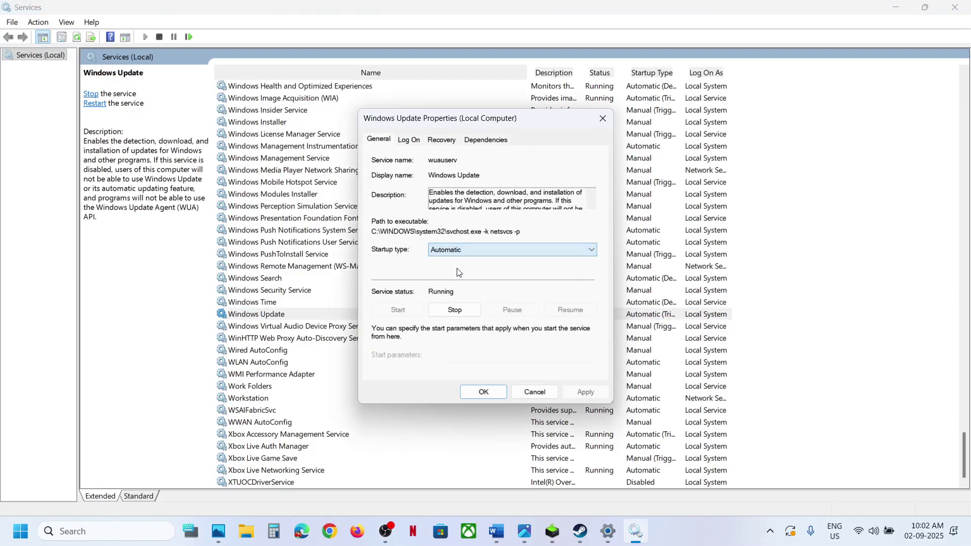
{"action": "left_click", "coordinate": [579, 390]}
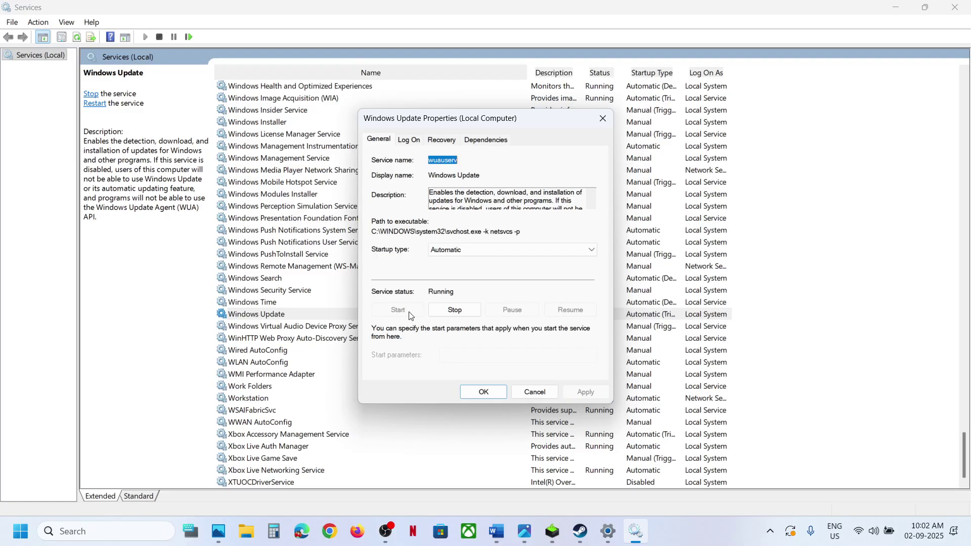
{"action": "left_click", "coordinate": [480, 393]}
Set Background Intelligent Transfer Service to Automatic, start it, and close Services
{"action": "left_click", "coordinate": [360, 254]}
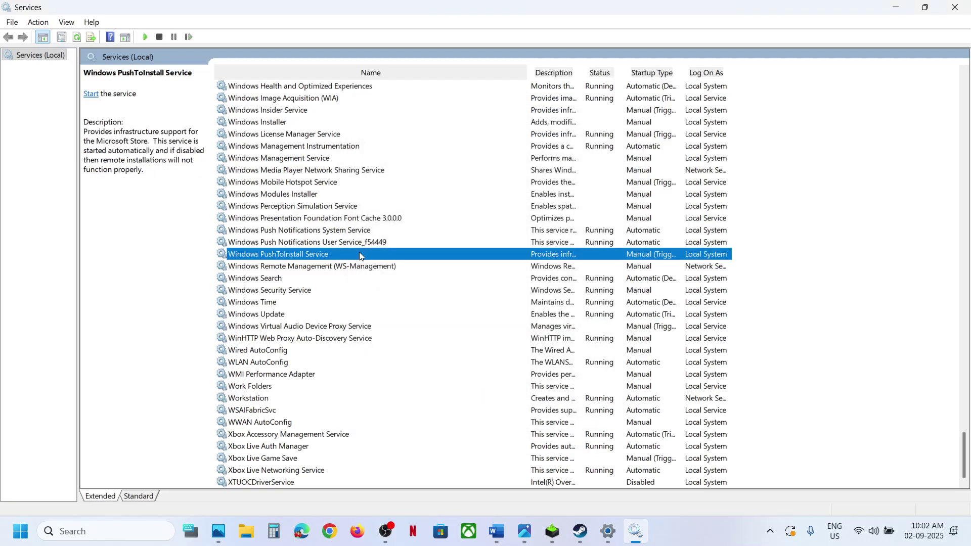
{"action": "key", "text": "b"}
{"action": "scroll", "coordinate": [360, 252], "scroll_direction": "up", "scroll_amount": 4}
{"action": "double_click", "coordinate": [340, 228]}
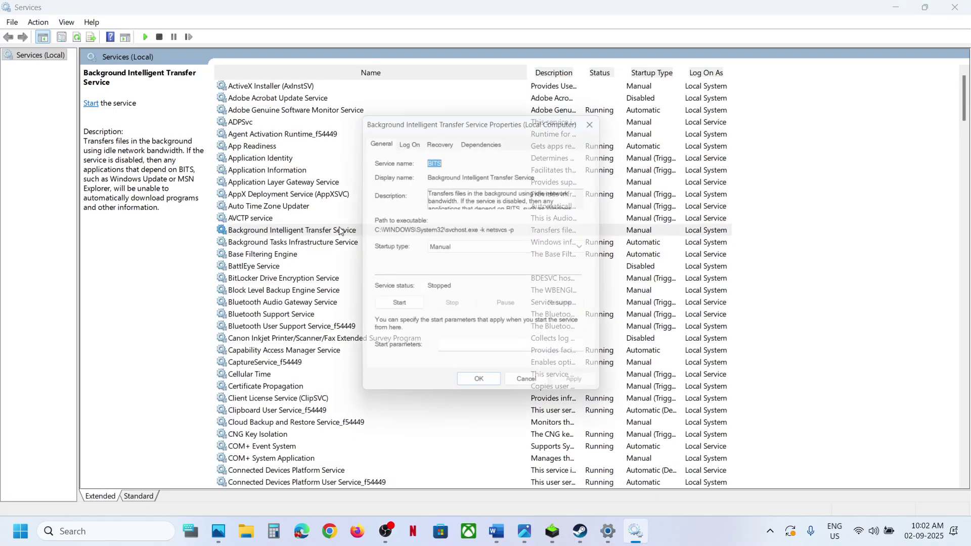
{"action": "left_click", "coordinate": [474, 251]}
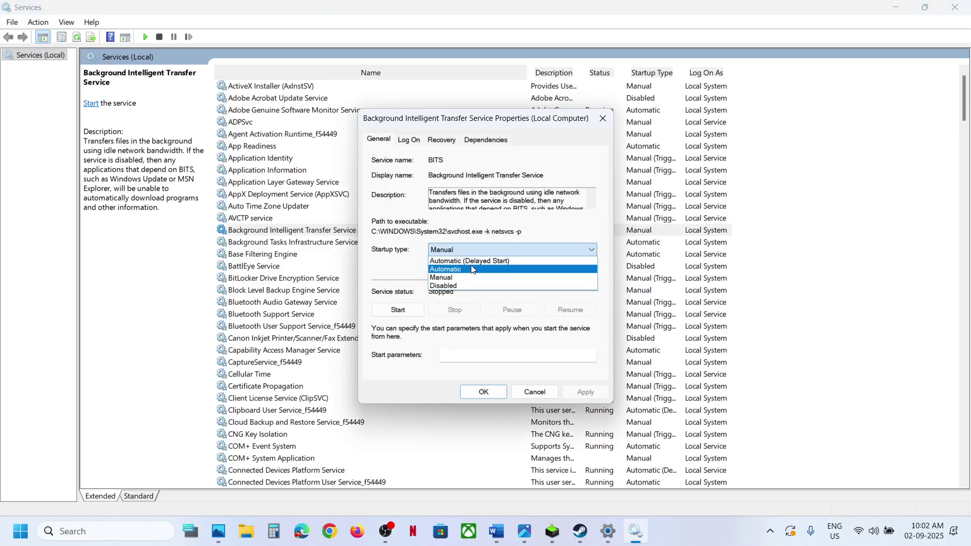
{"action": "left_click", "coordinate": [446, 269]}
{"action": "left_click", "coordinate": [585, 392]}
{"action": "left_click", "coordinate": [410, 310]}
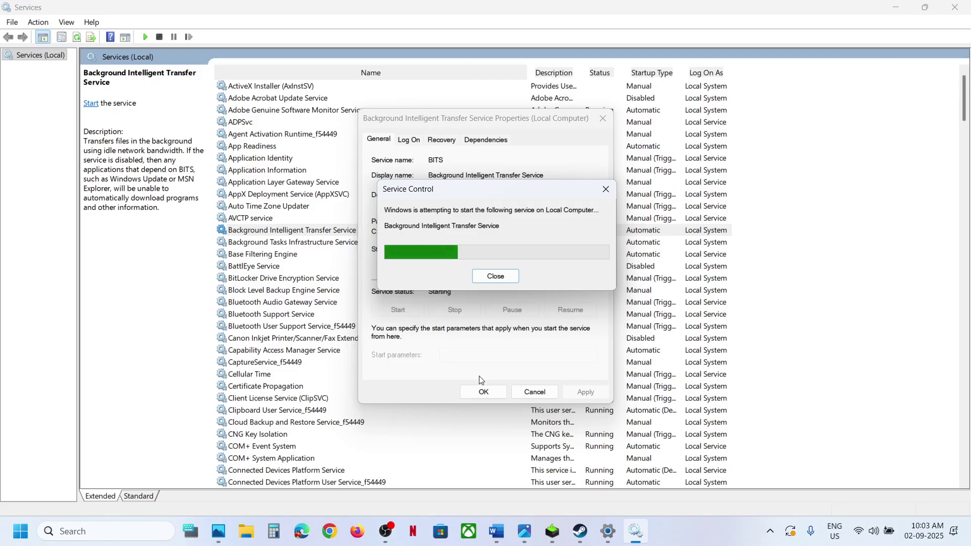
{"action": "left_click", "coordinate": [482, 393]}
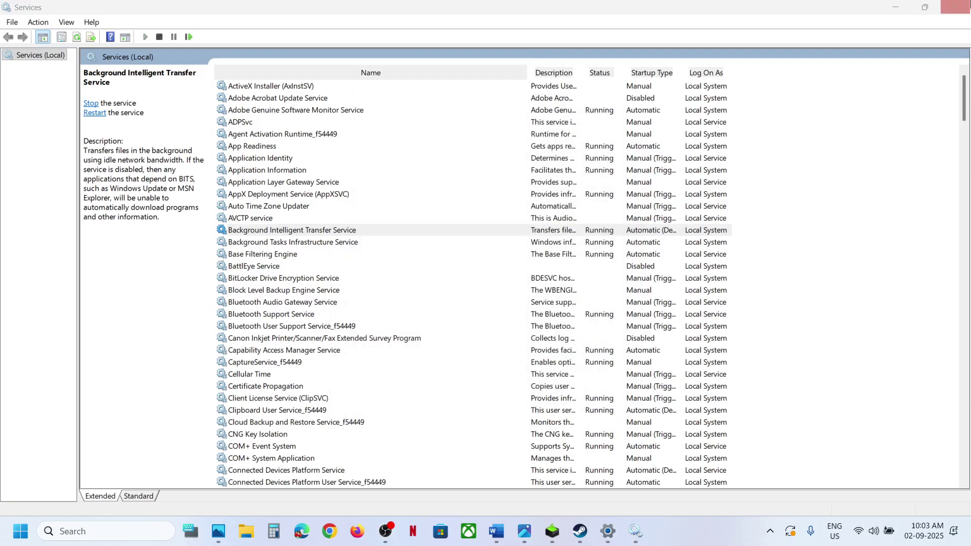
{"action": "left_click", "coordinate": [955, 7]}
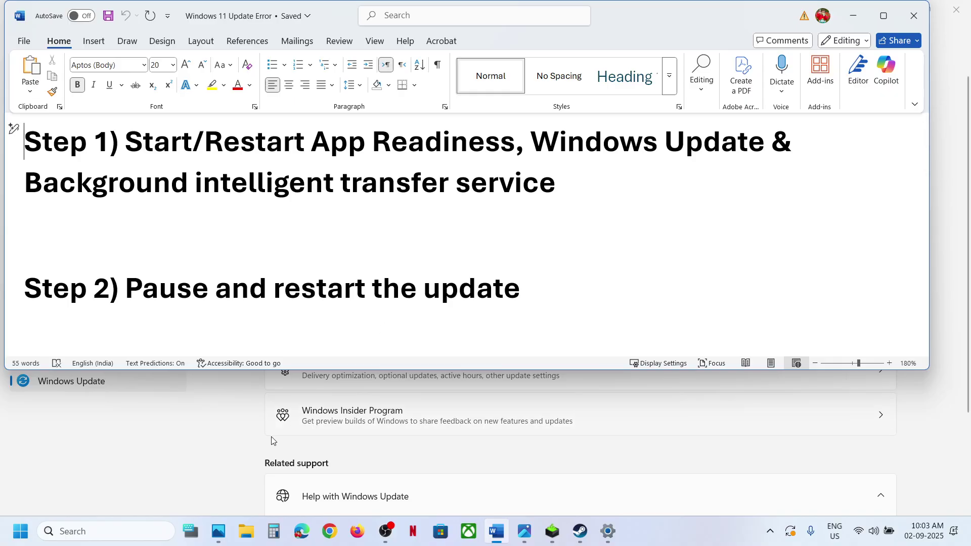
Pause Windows updates for 1 week, then resume them, and return to the Word guide
{"action": "left_click", "coordinate": [238, 464]}
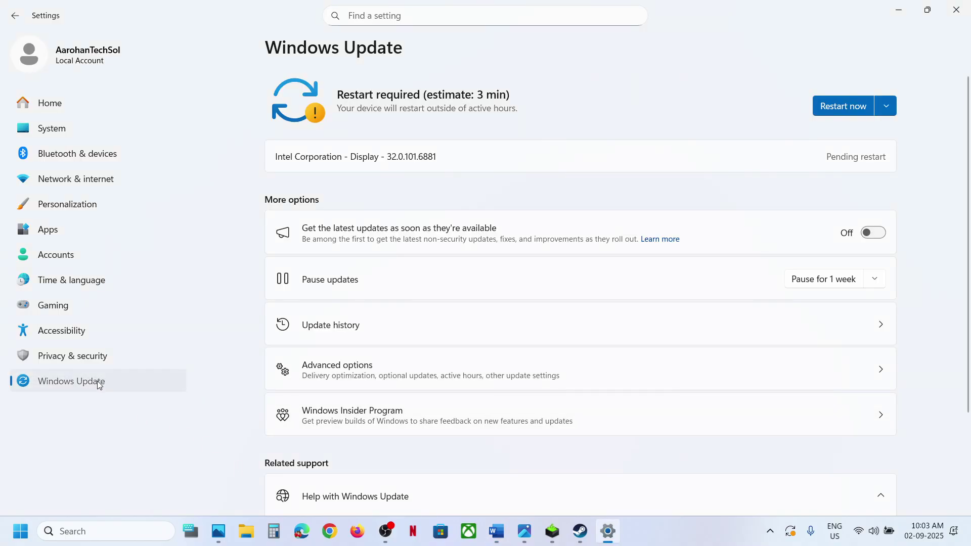
{"action": "left_click", "coordinate": [808, 279]}
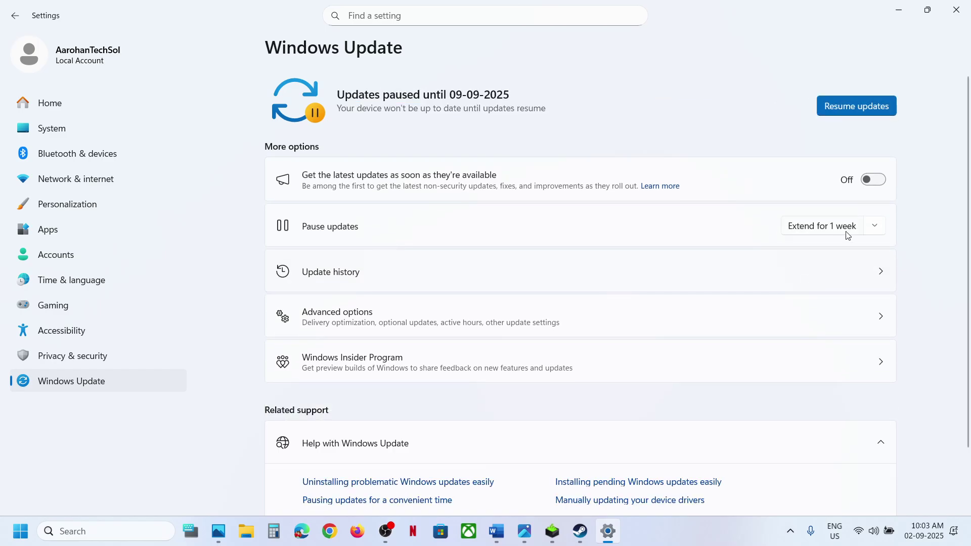
{"action": "left_click", "coordinate": [861, 112]}
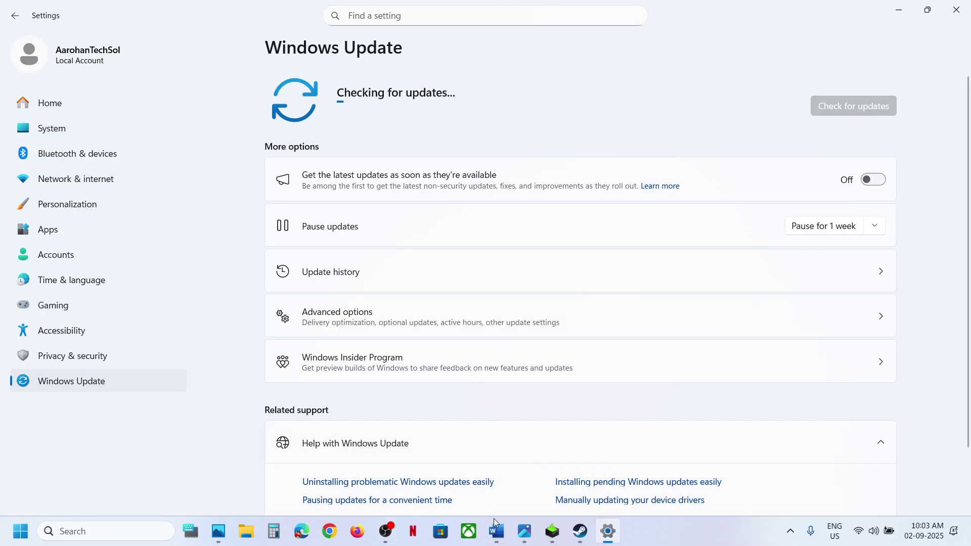
{"action": "left_click", "coordinate": [495, 532]}
{"action": "scroll", "coordinate": [356, 299], "scroll_direction": "down", "scroll_amount": 3}
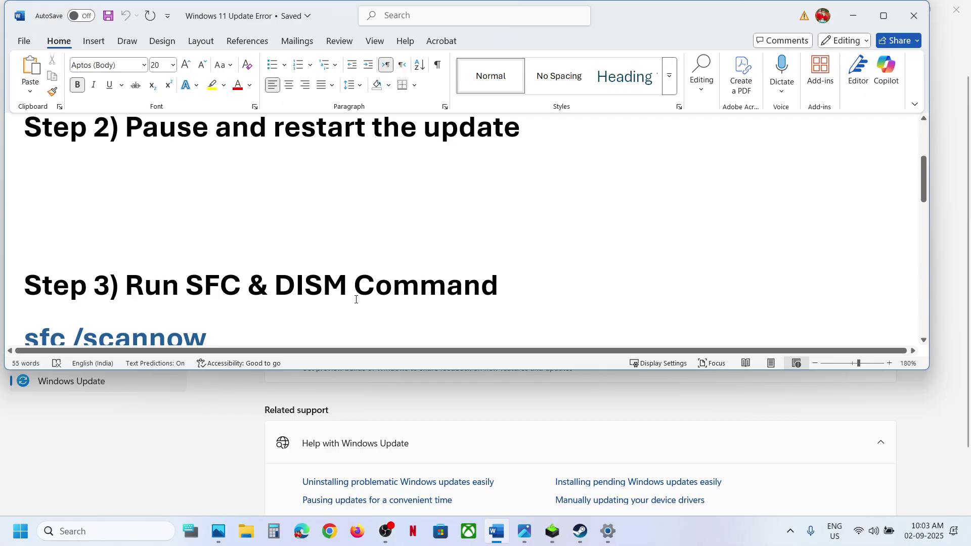
Select the sfc /scannow command line in the Word guide
{"action": "scroll", "coordinate": [356, 299], "scroll_direction": "down", "scroll_amount": 2}
{"action": "left_click", "coordinate": [11, 197]}
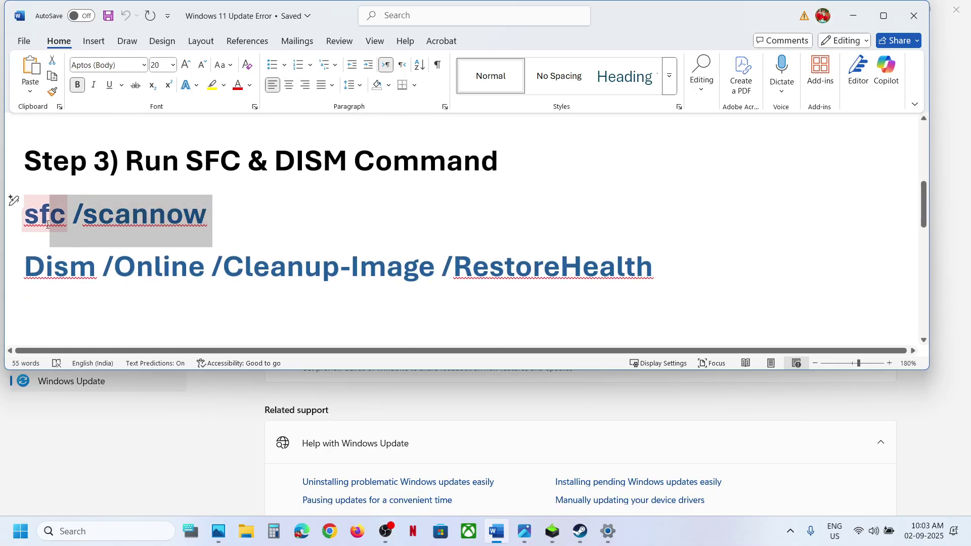
{"action": "left_click", "coordinate": [251, 213]}
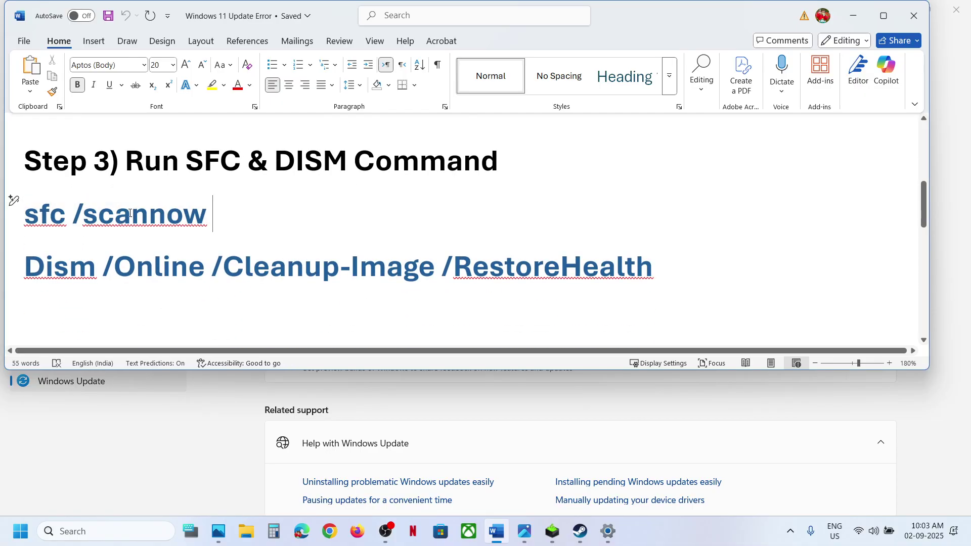
{"action": "left_click", "coordinate": [10, 196]}
{"action": "key", "text": "ctrl+c"}
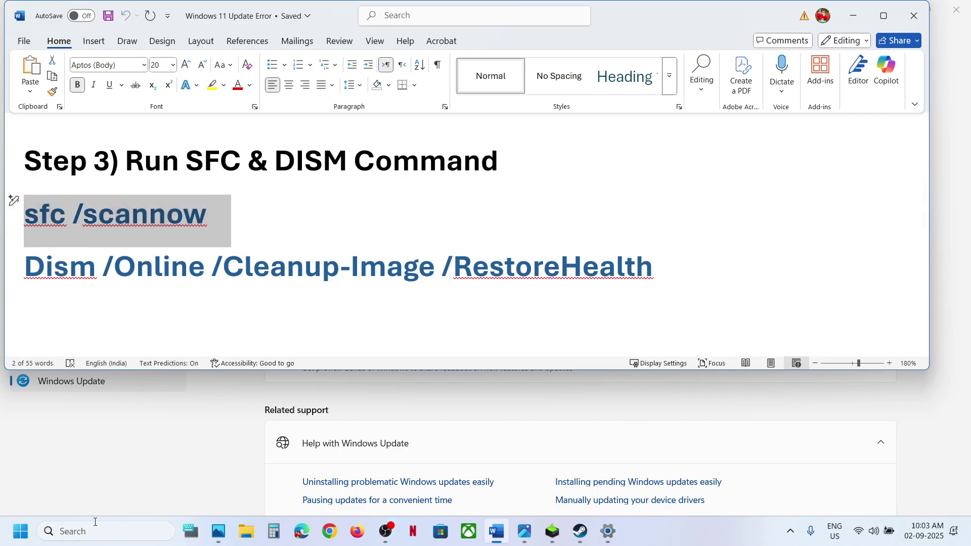
Run sfc /scannow in a Command Prompt launched as administrator
{"action": "left_click", "coordinate": [98, 527]}
{"action": "type", "text": "cmd"}
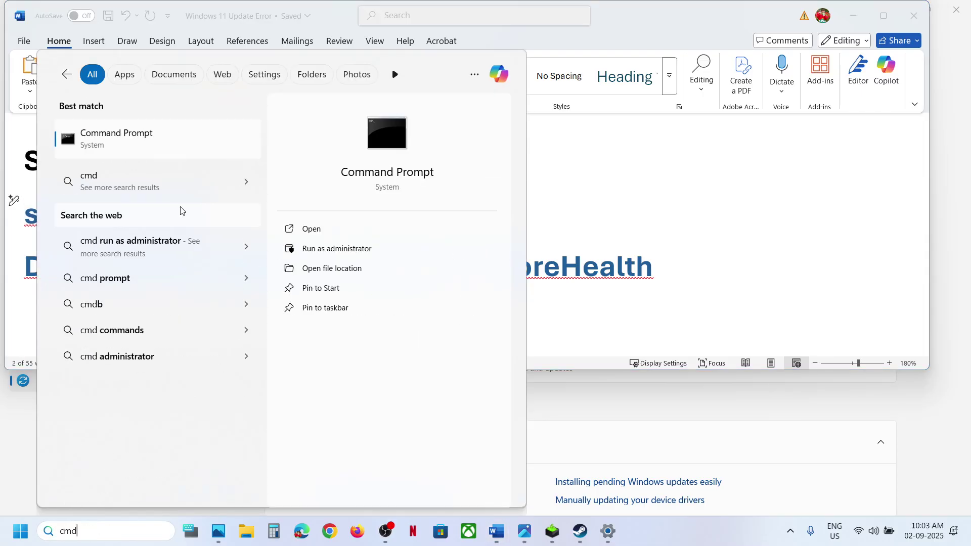
{"action": "right_click", "coordinate": [130, 148]}
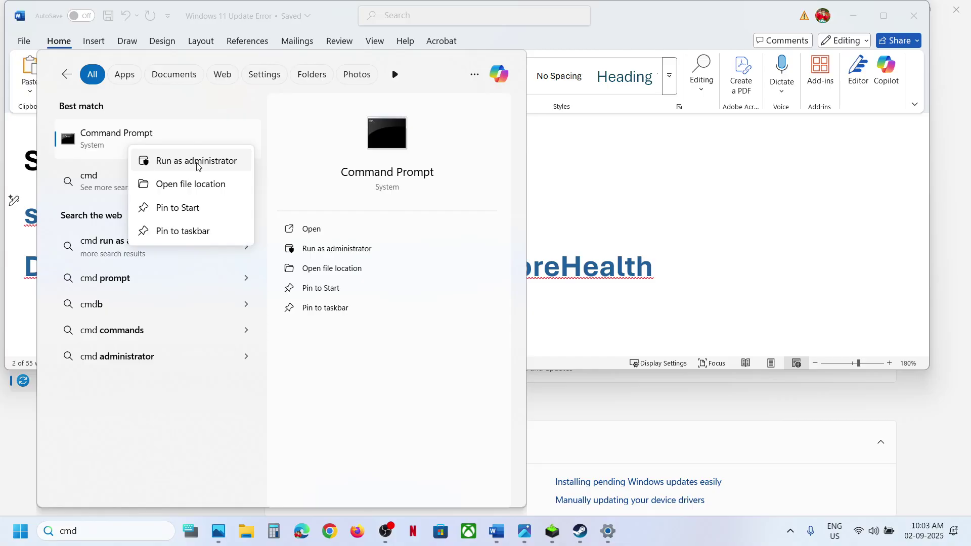
{"action": "left_click", "coordinate": [197, 162]}
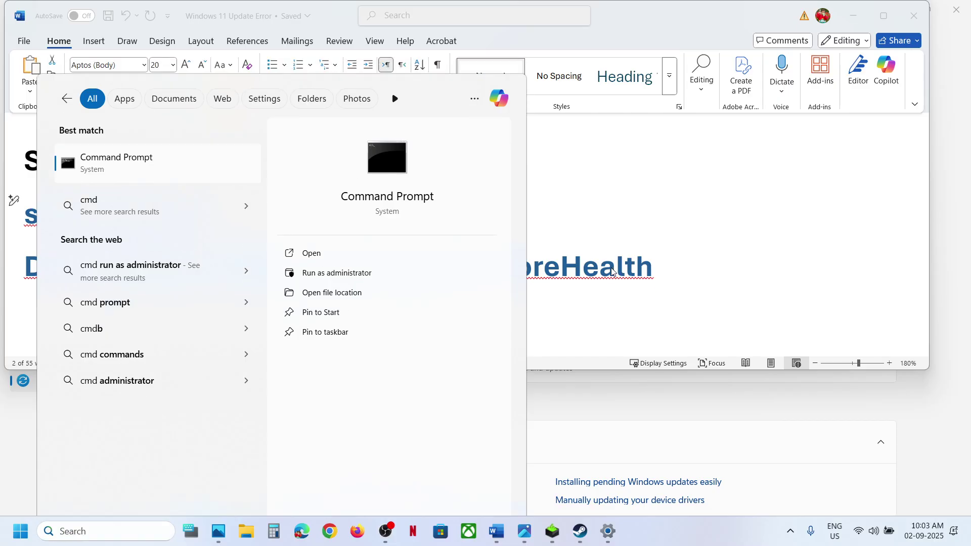
{"action": "left_click", "coordinate": [423, 372]}
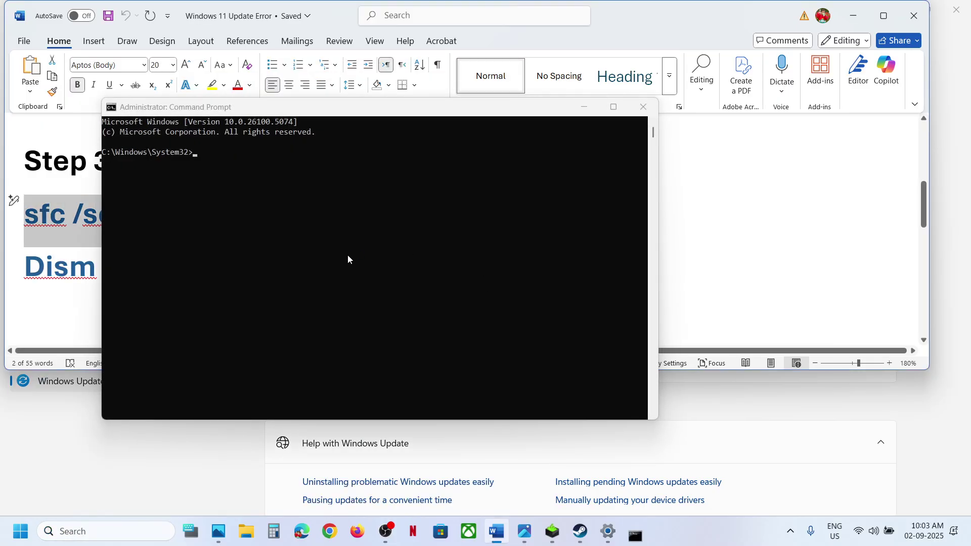
{"action": "left_click", "coordinate": [348, 255]}
{"action": "right_click", "coordinate": [283, 248]}
{"action": "key", "text": "Return"}
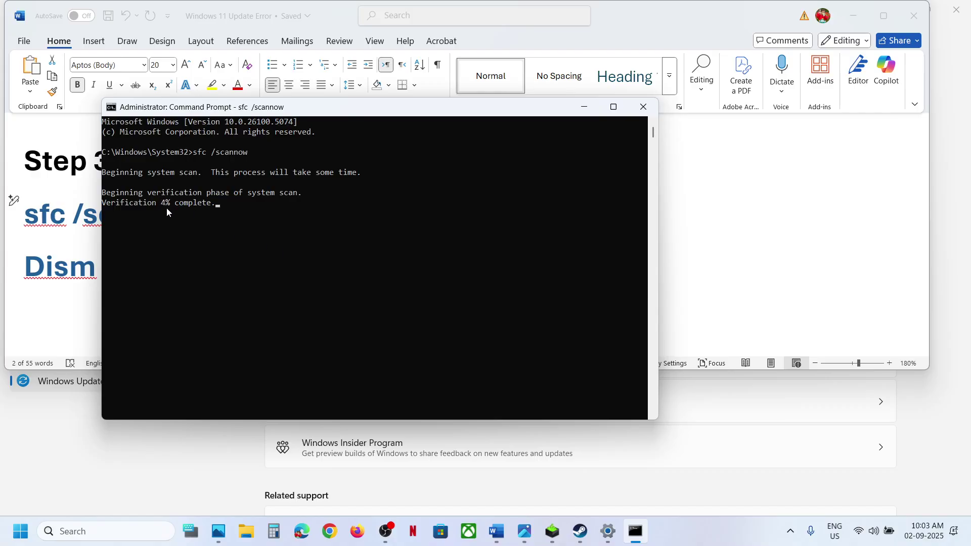
Copy the DISM command line from the Word notes while checking scan progress
{"action": "left_click", "coordinate": [71, 269]}
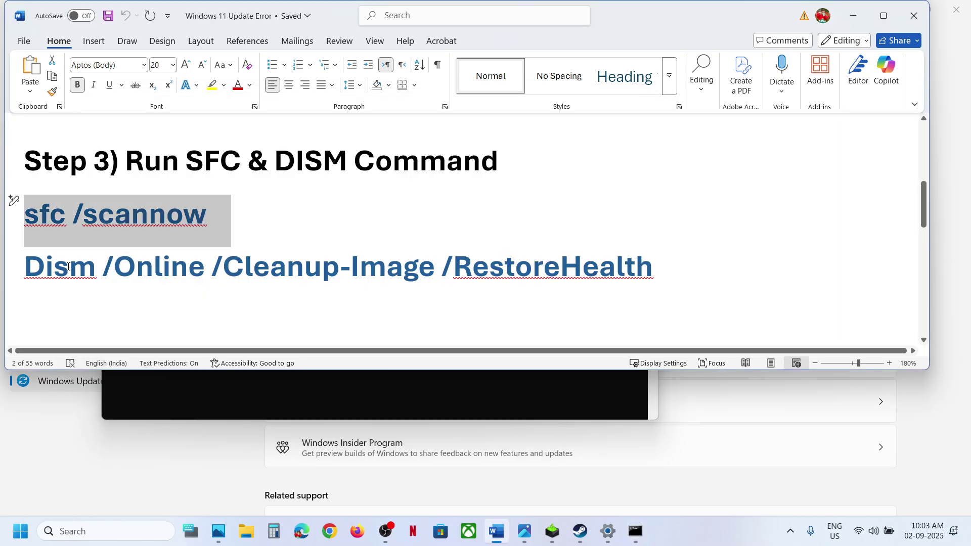
{"action": "double_click", "coordinate": [71, 269]}
{"action": "triple_click", "coordinate": [163, 269]}
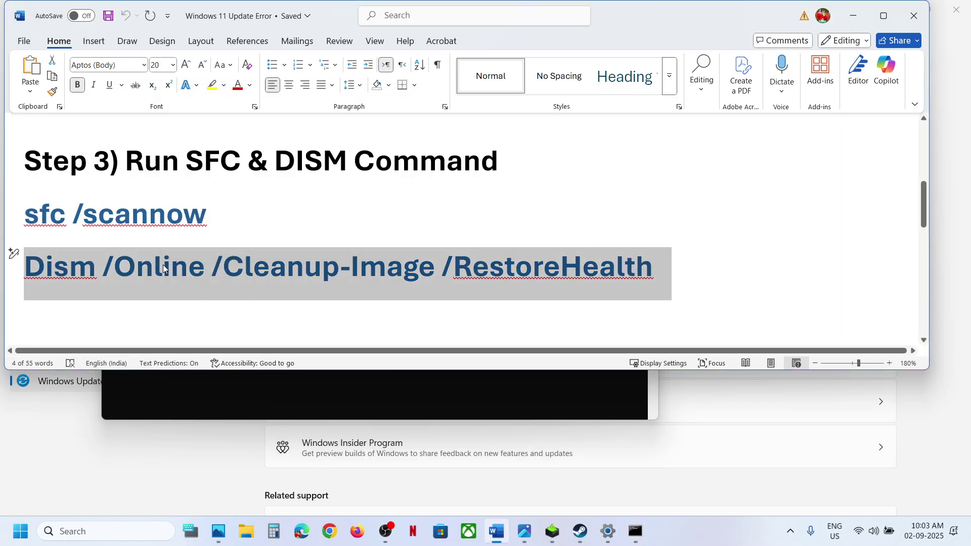
{"action": "key", "text": "alt+Tab"}
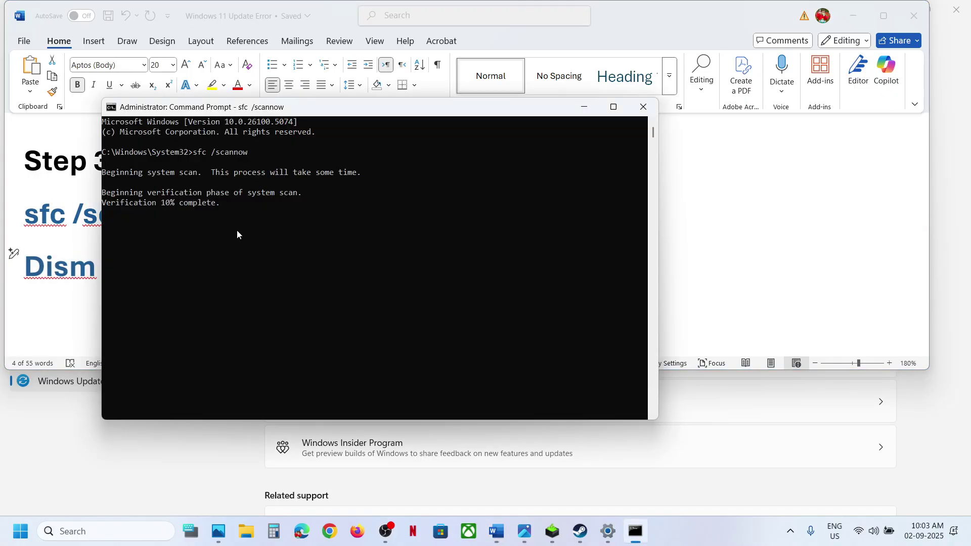
{"action": "left_click", "coordinate": [80, 273]}
{"action": "double_click", "coordinate": [79, 273]}
{"action": "triple_click", "coordinate": [79, 273]}
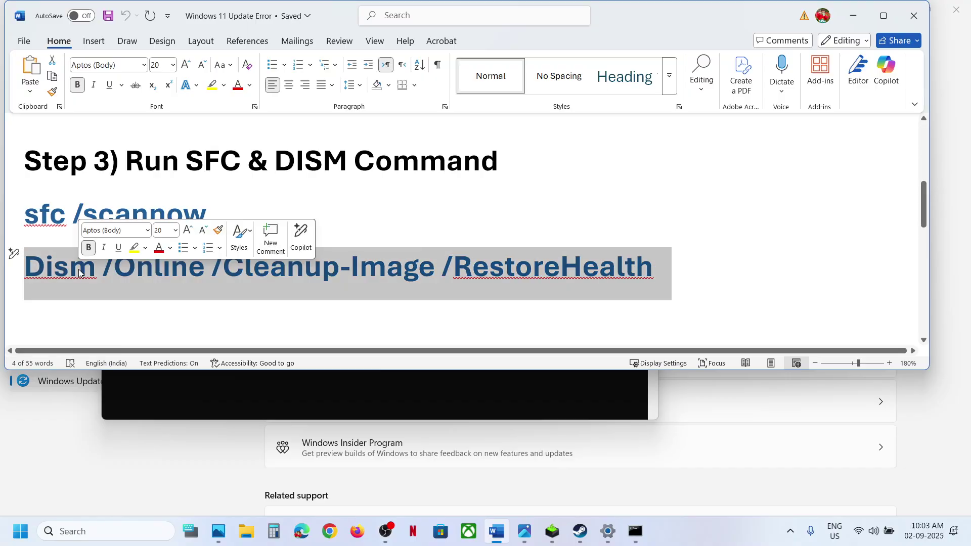
{"action": "key", "text": "alt+Tab"}
{"action": "left_click", "coordinate": [20, 531]}
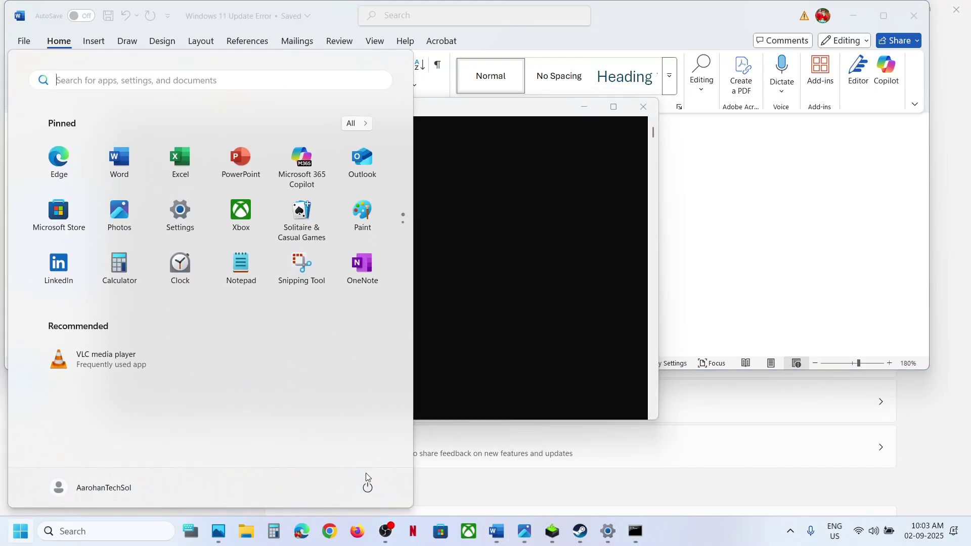
Load the Microsoft Update Catalog in Chrome using the URL copied from Word
{"action": "left_click", "coordinate": [367, 487]}
{"action": "left_click", "coordinate": [678, 273]}
{"action": "scroll", "coordinate": [314, 283], "scroll_direction": "down", "scroll_amount": 5}
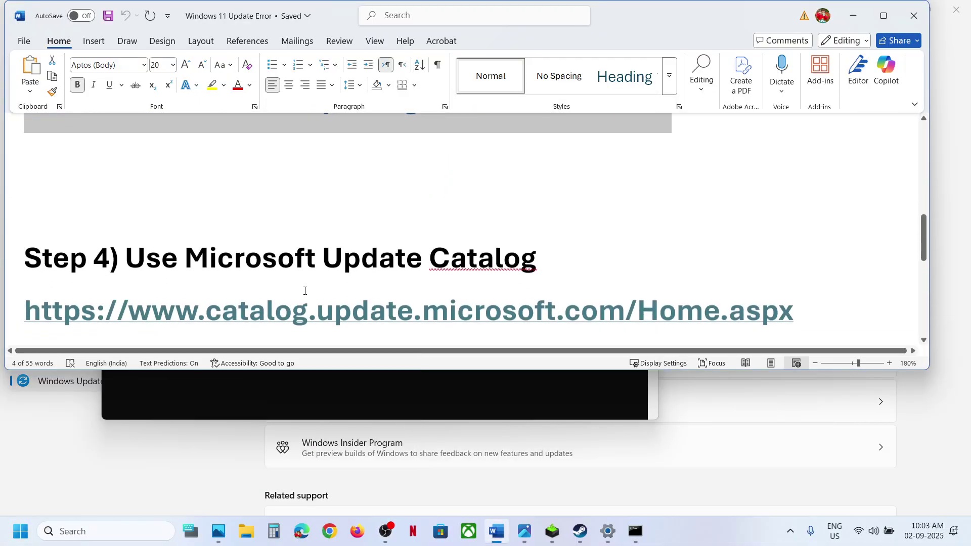
{"action": "triple_click", "coordinate": [334, 266]}
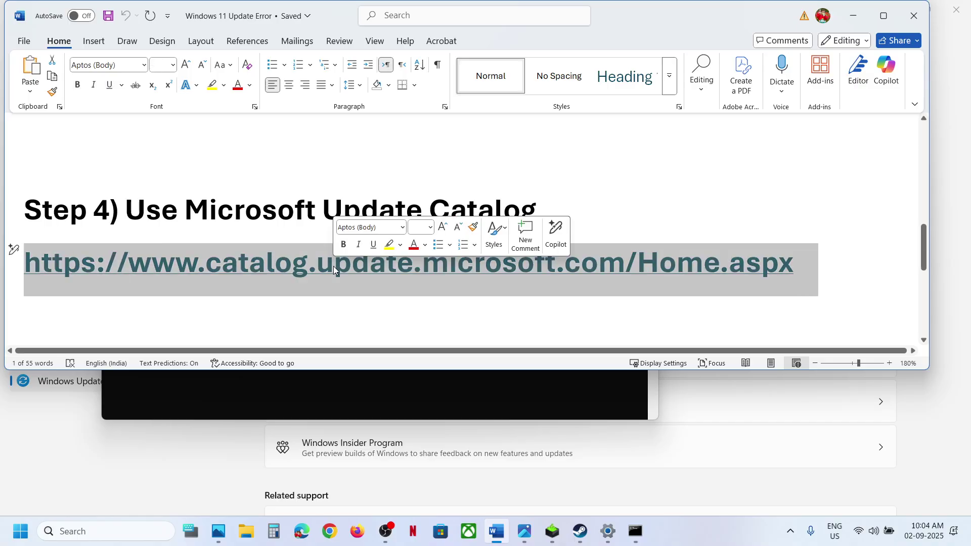
{"action": "type", "text": "c"}
{"action": "key", "text": "ctrl+z"}
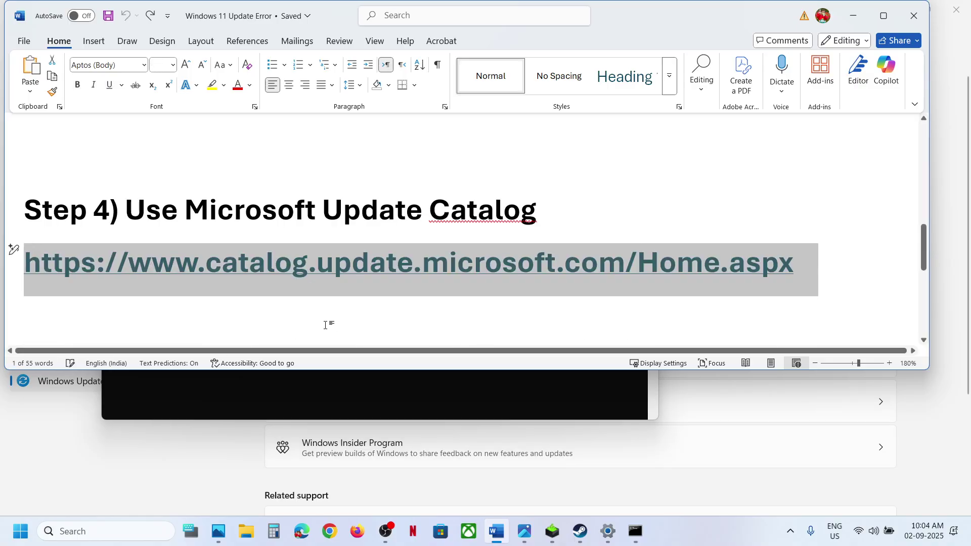
{"action": "left_click", "coordinate": [329, 531]}
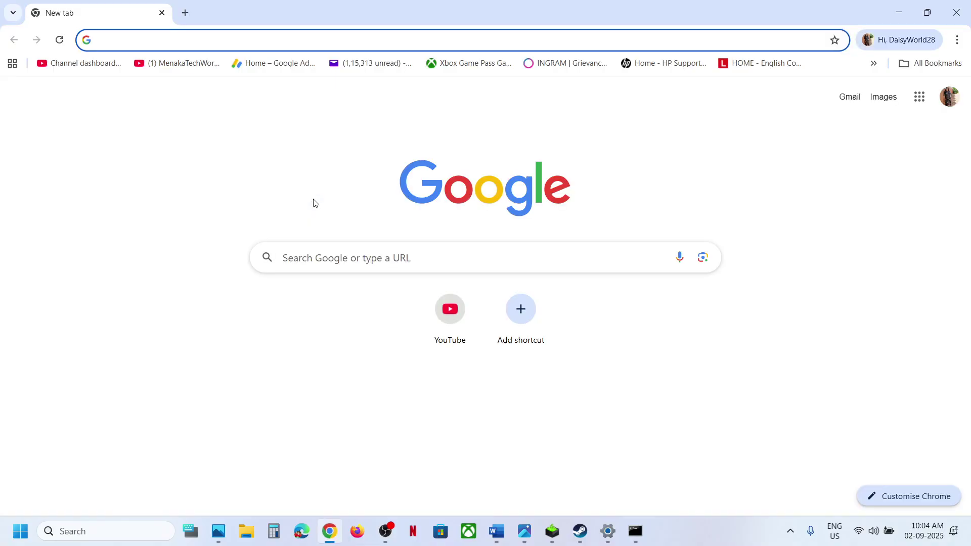
{"action": "type", "text": "catalog.update.microsoft.com/Home.aspx"}
{"action": "key", "text": "Return"}
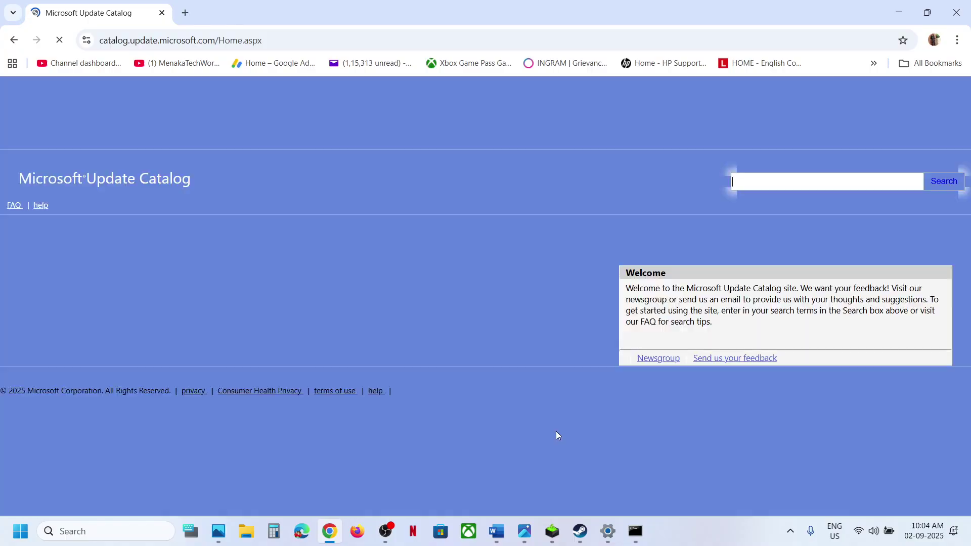
Select the KB5064081 number in Settings' update history
{"action": "left_click", "coordinate": [610, 531]}
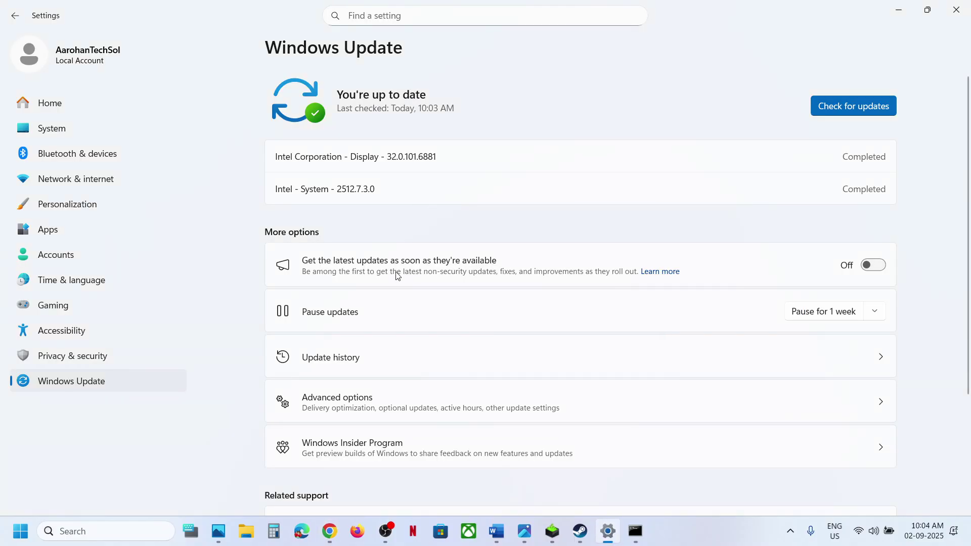
{"action": "left_click", "coordinate": [339, 367]}
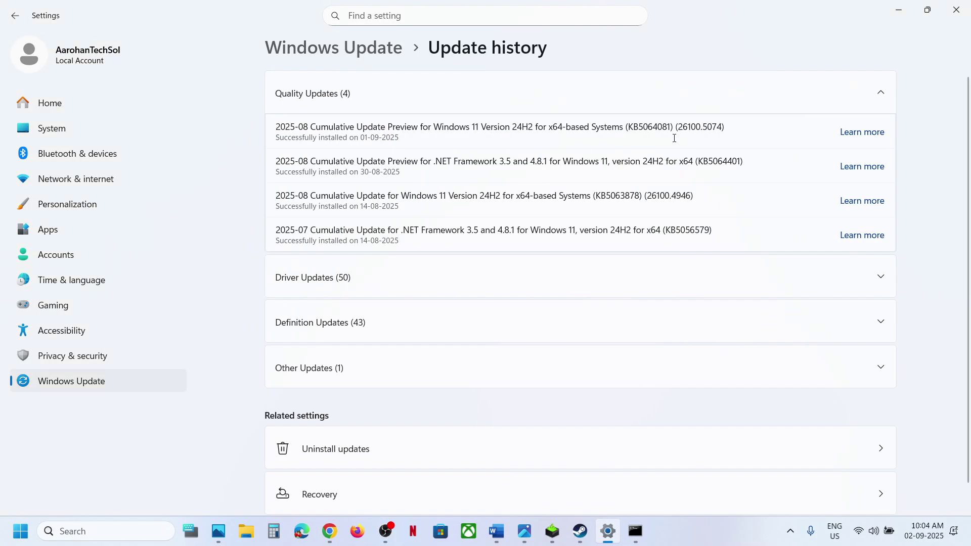
{"action": "double_click", "coordinate": [649, 128]}
{"action": "key", "text": "ctrl+c"}
Search the Update Catalog for KB5064081
{"action": "left_click", "coordinate": [329, 531]}
{"action": "left_click", "coordinate": [789, 177]}
{"action": "key", "text": "ctrl+v"}
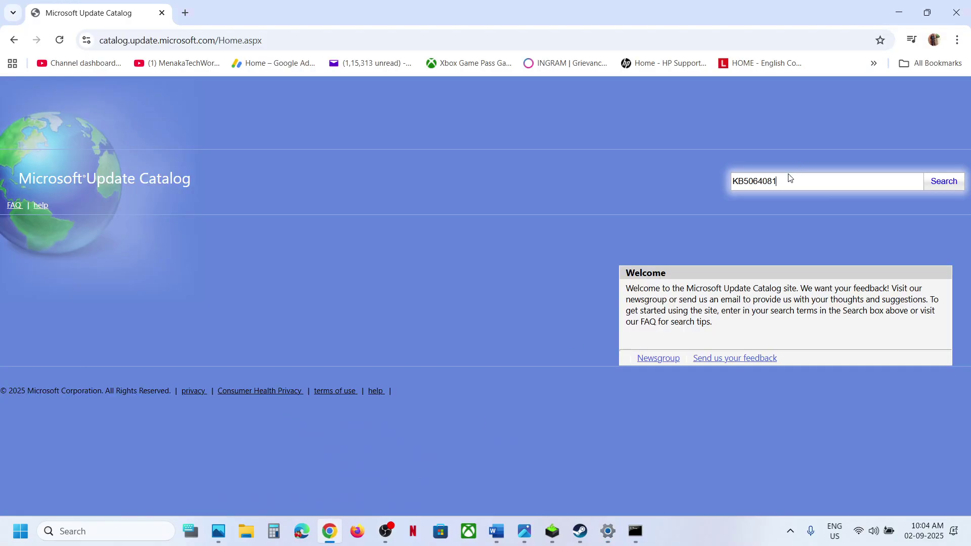
{"action": "left_click", "coordinate": [954, 185]}
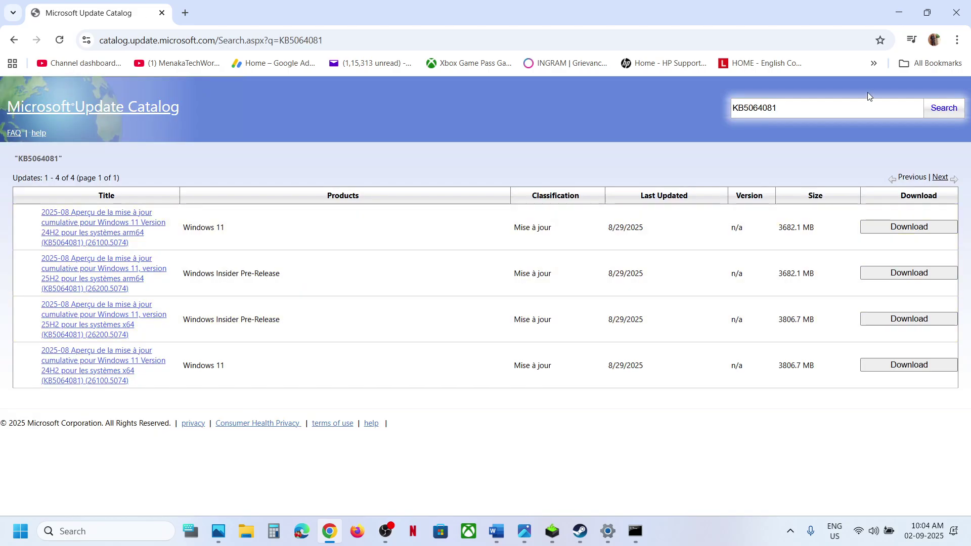
Translate the French results page into English with Chrome's translator
{"action": "left_click", "coordinate": [957, 41]}
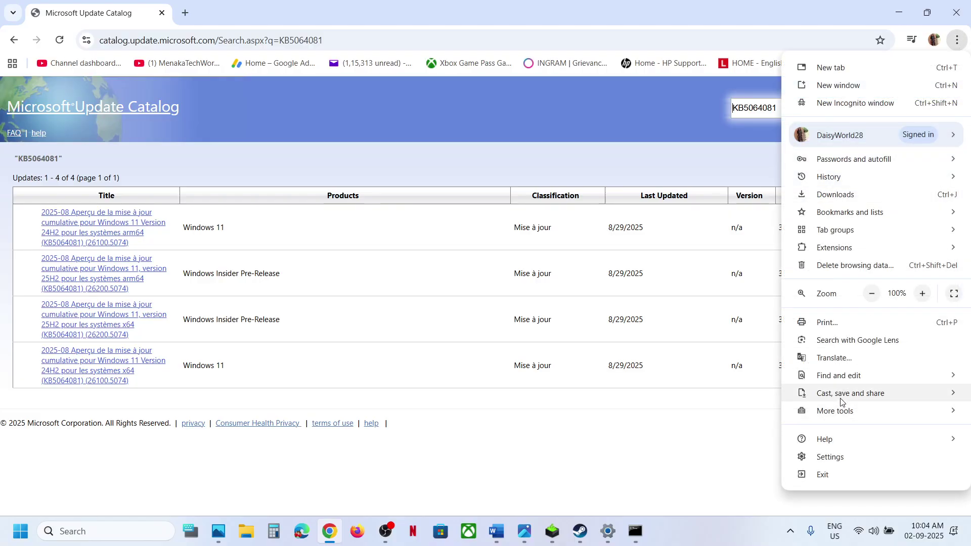
{"action": "left_click", "coordinate": [835, 357]}
{"action": "left_click", "coordinate": [816, 63]}
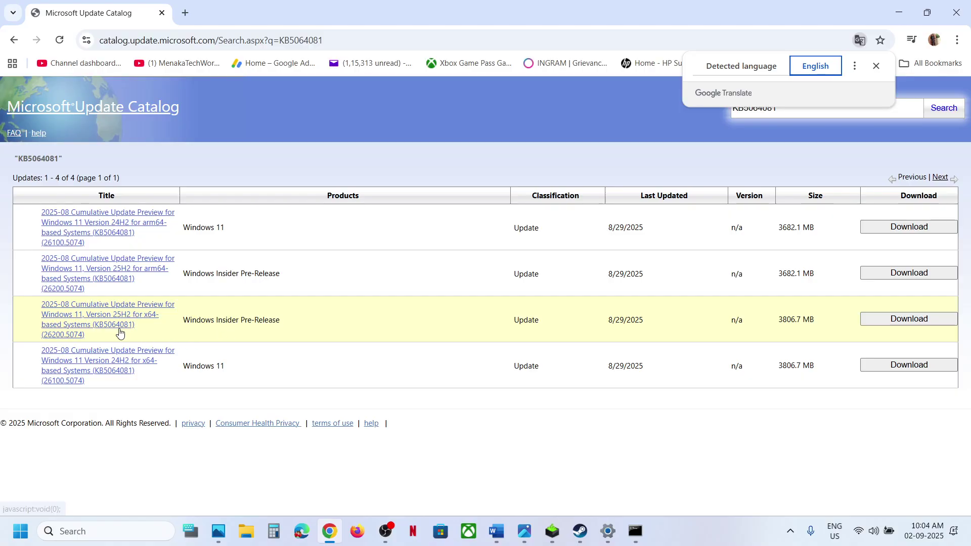
Run winver to confirm Version 24H2, OS Build 26100.5074, then close it
{"action": "left_click", "coordinate": [71, 530]}
{"action": "type", "text": "winver"}
{"action": "key", "text": "Return"}
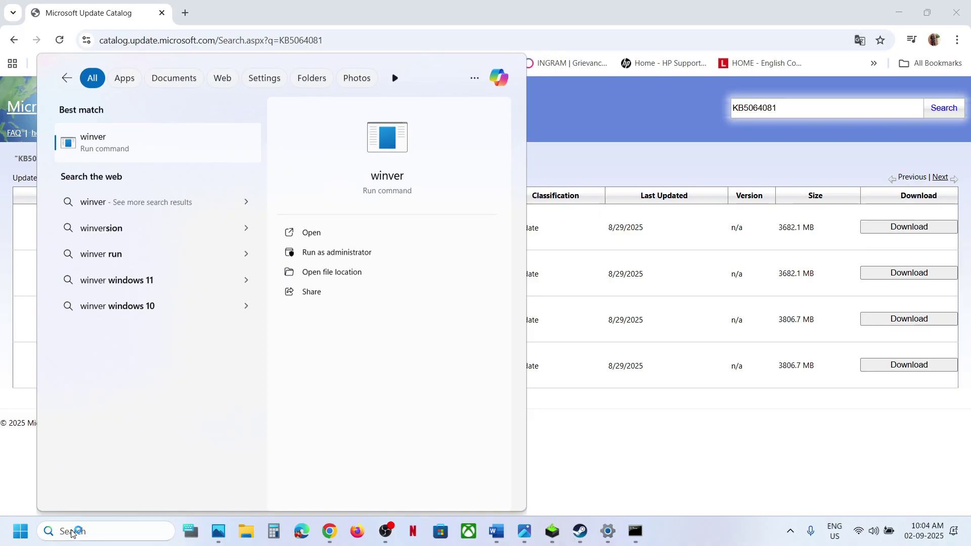
{"action": "left_click_drag", "start_coordinate": [153, 30], "coordinate": [480, 154]}
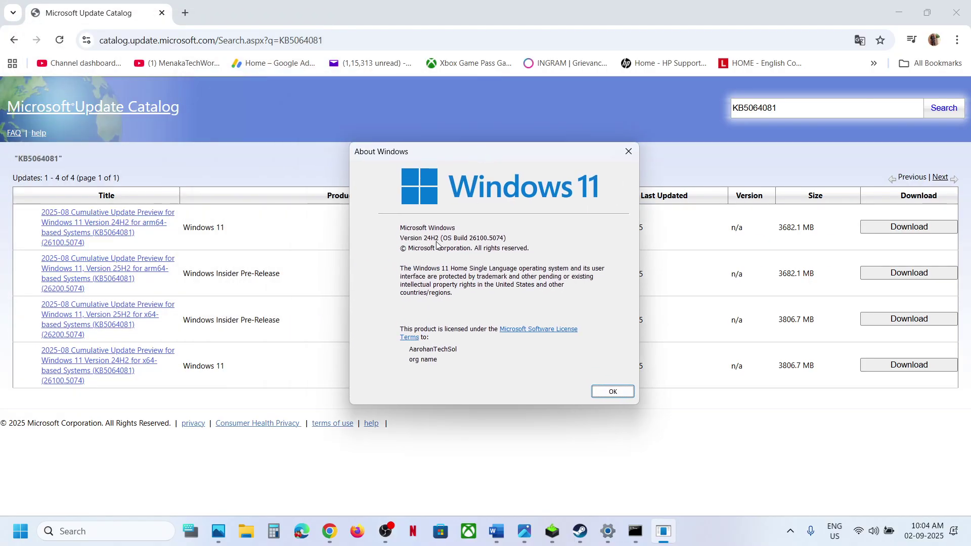
{"action": "left_click", "coordinate": [633, 152]}
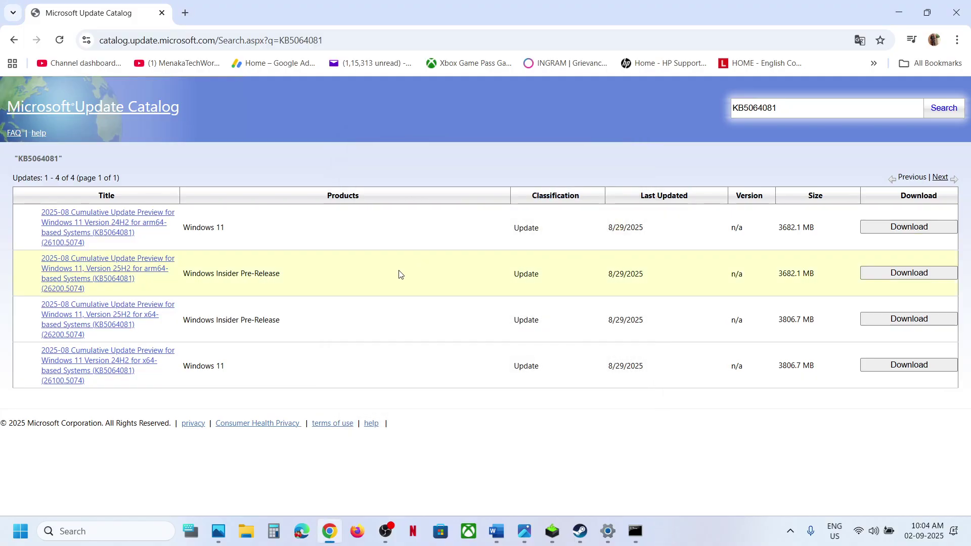
{"action": "key", "text": "alt+Tab"}
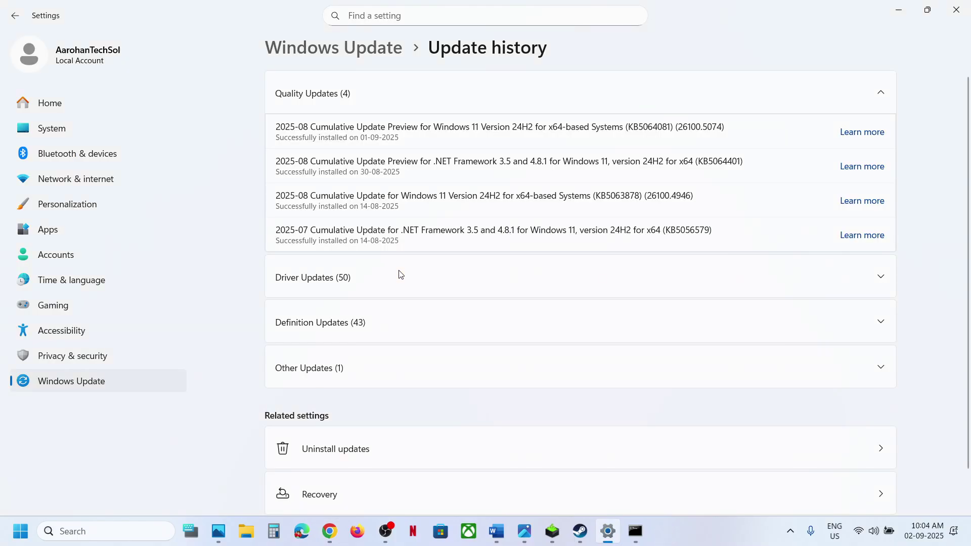
Read System > About's system type: 64-bit operating system, x64-based processor
{"action": "left_click", "coordinate": [58, 135]}
{"action": "scroll", "coordinate": [424, 407], "scroll_direction": "down", "scroll_amount": 10}
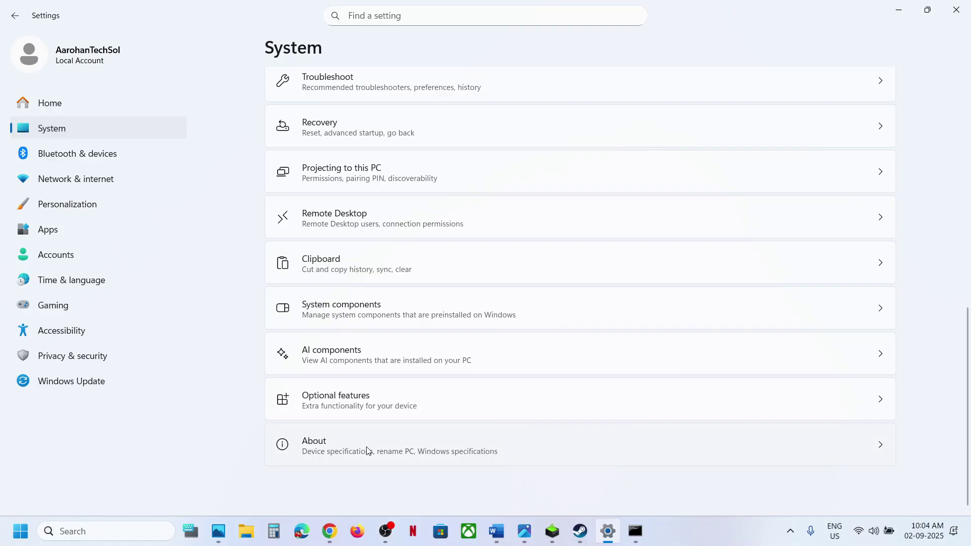
{"action": "left_click", "coordinate": [445, 444]}
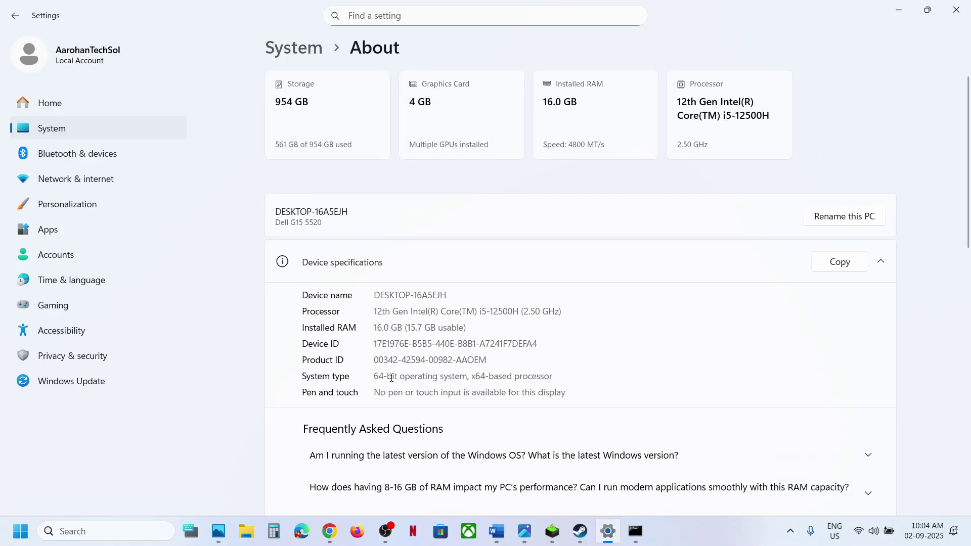
{"action": "left_click_drag", "start_coordinate": [391, 377], "coordinate": [608, 377]}
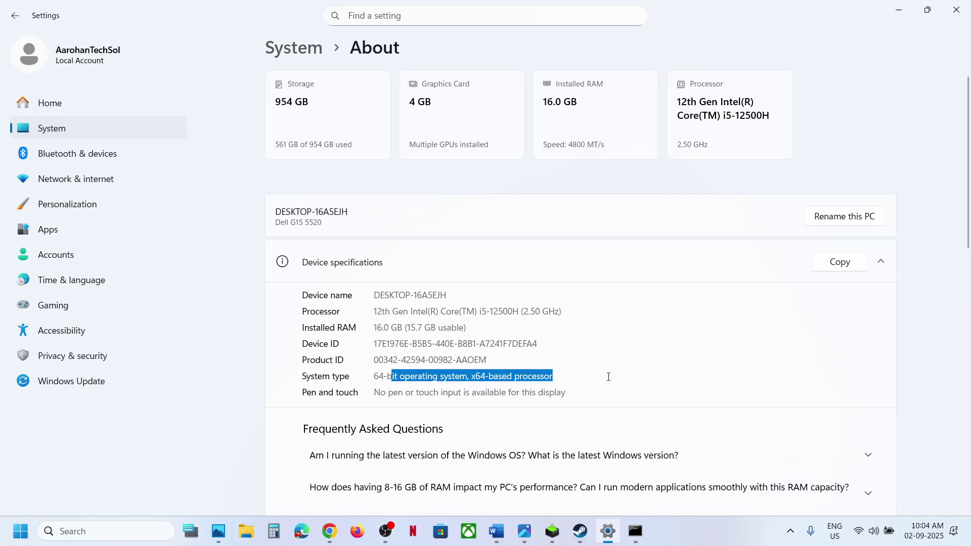
{"action": "left_click", "coordinate": [897, 13]}
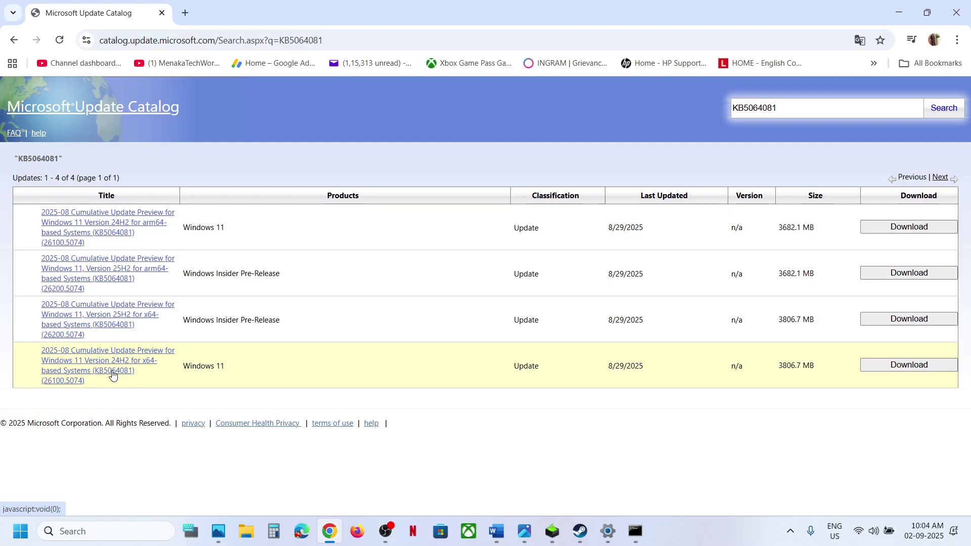
Download the 3.2 GB Windows 11 24H2 x64 KB5064081 .msu package
{"action": "left_click", "coordinate": [913, 371]}
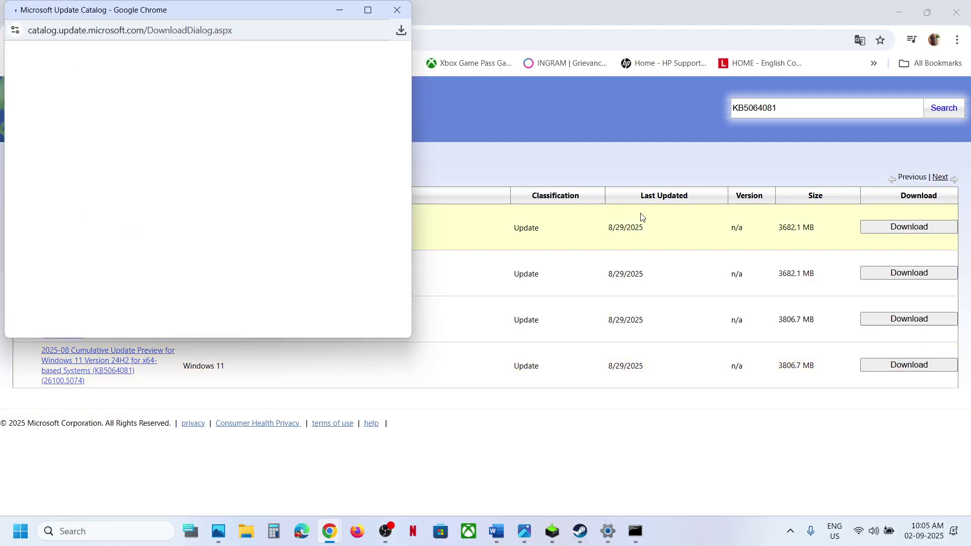
{"action": "left_click_drag", "start_coordinate": [233, 13], "coordinate": [489, 91]}
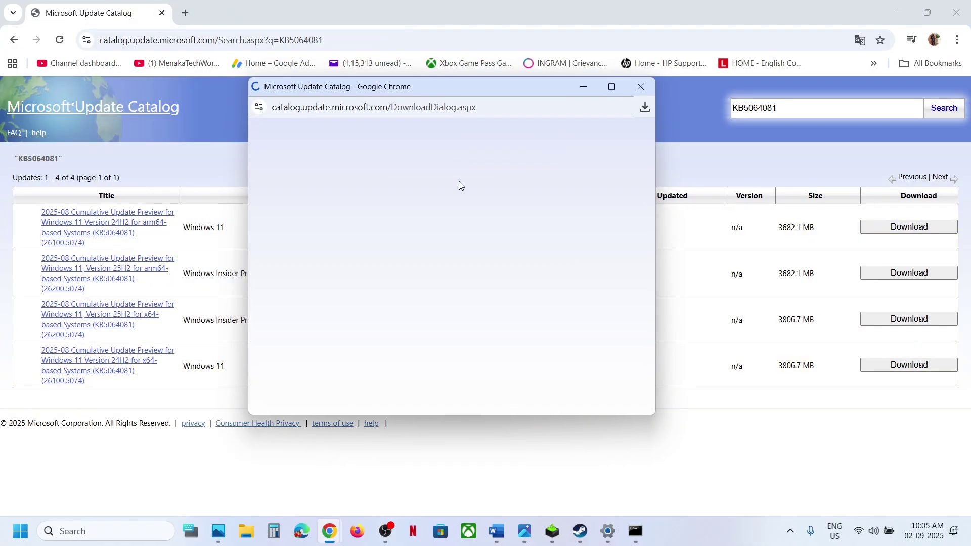
{"action": "left_click", "coordinate": [645, 108]}
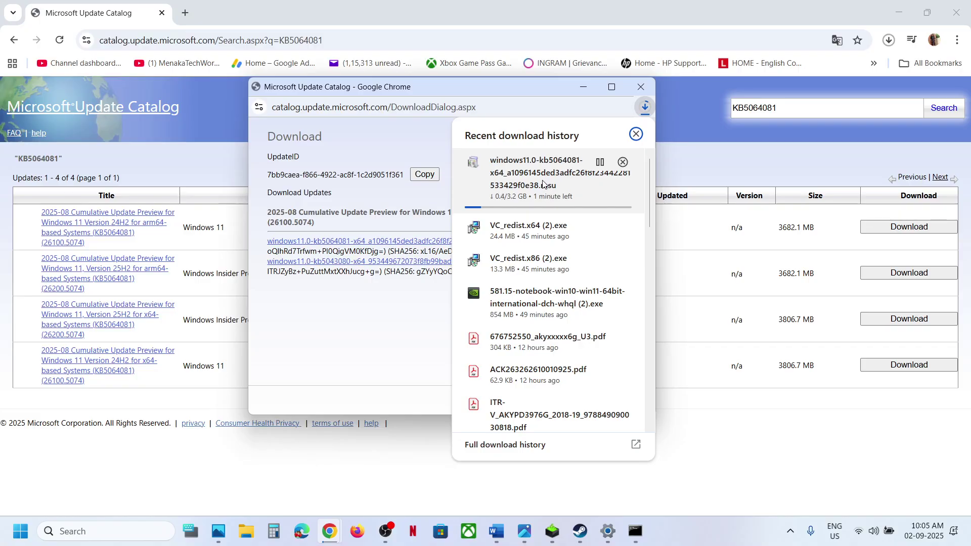
{"action": "left_click", "coordinate": [708, 450]}
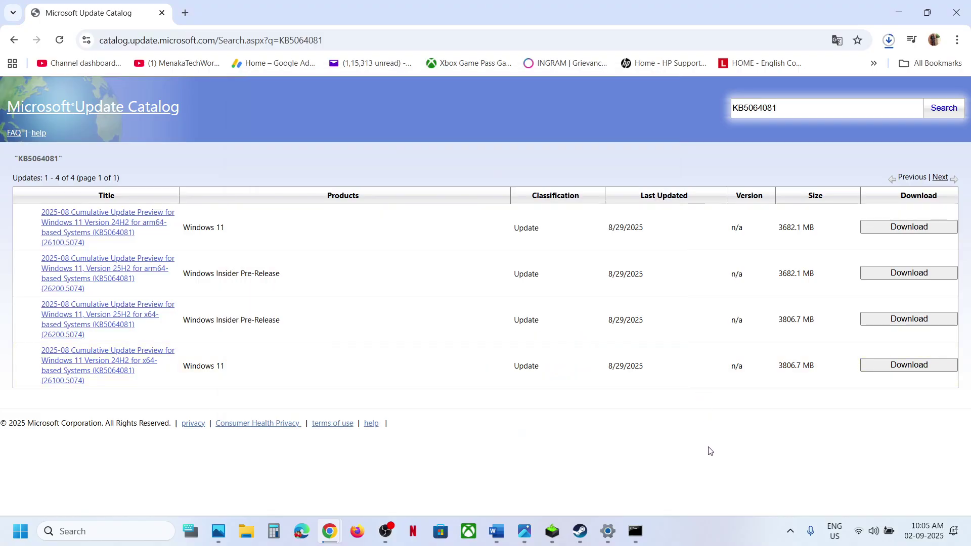
Select the Fix Problems Using Windows Update option name in the Word notes
{"action": "left_click", "coordinate": [497, 531]}
{"action": "scroll", "coordinate": [321, 299], "scroll_direction": "down", "scroll_amount": 1}
{"action": "scroll", "coordinate": [322, 299], "scroll_direction": "down", "scroll_amount": 1}
{"action": "left_click_drag", "start_coordinate": [298, 243], "coordinate": [731, 277]}
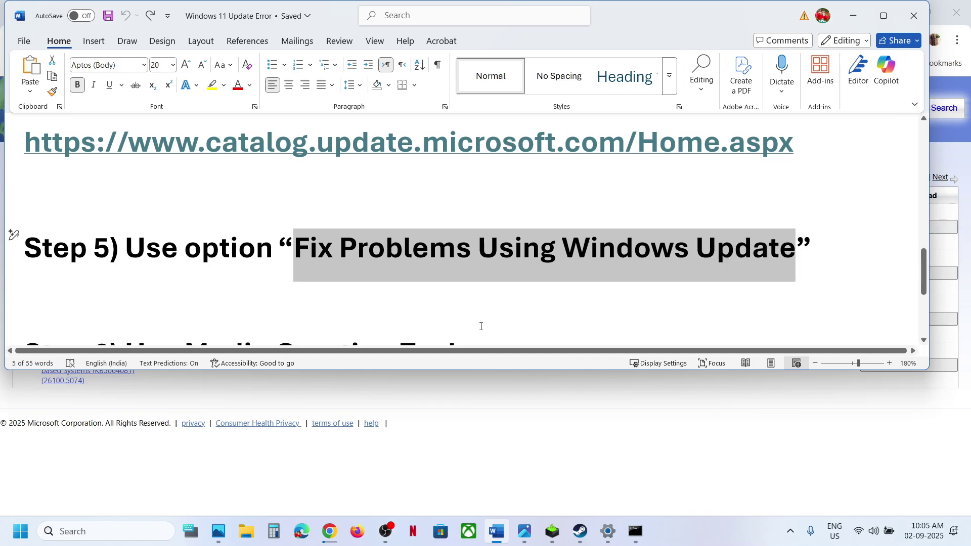
{"action": "key", "text": "alt+Tab"}
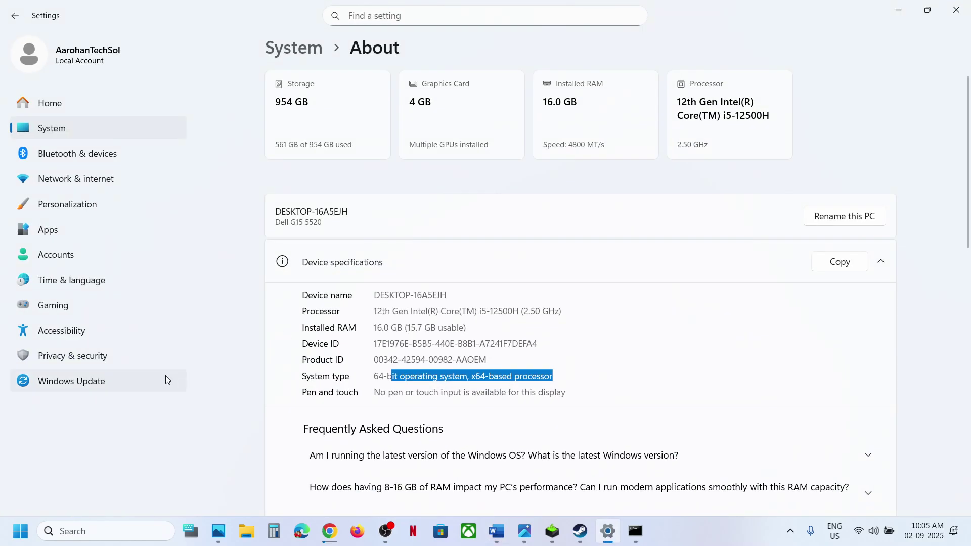
Go to Windows Update > Advanced options > Recovery in Settings
{"action": "left_click", "coordinate": [104, 386]}
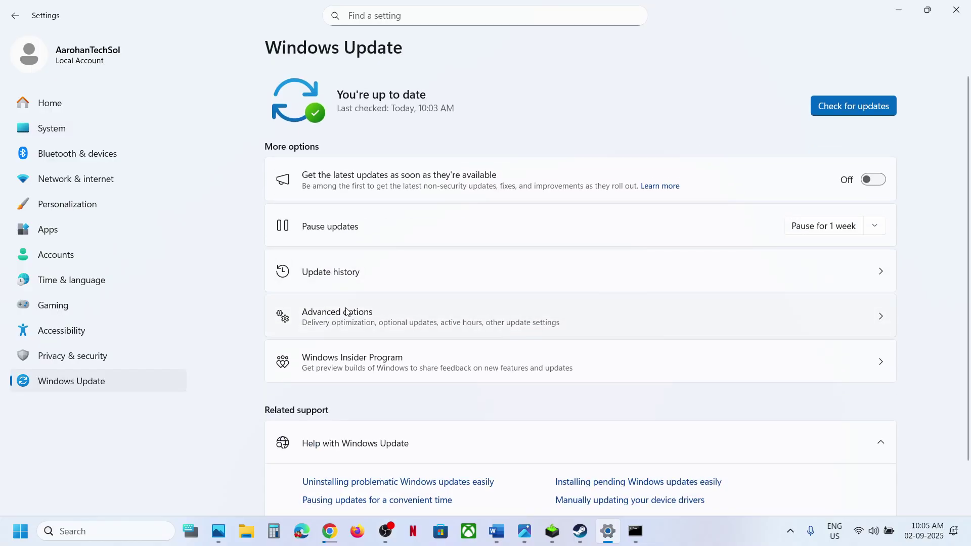
{"action": "left_click", "coordinate": [345, 314]}
{"action": "scroll", "coordinate": [358, 332], "scroll_direction": "down", "scroll_amount": 3}
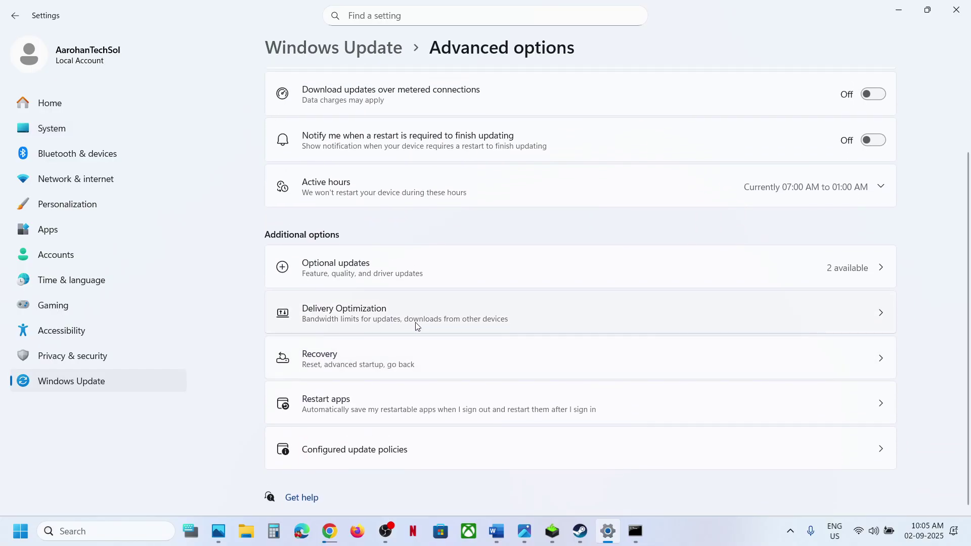
{"action": "left_click", "coordinate": [335, 361]}
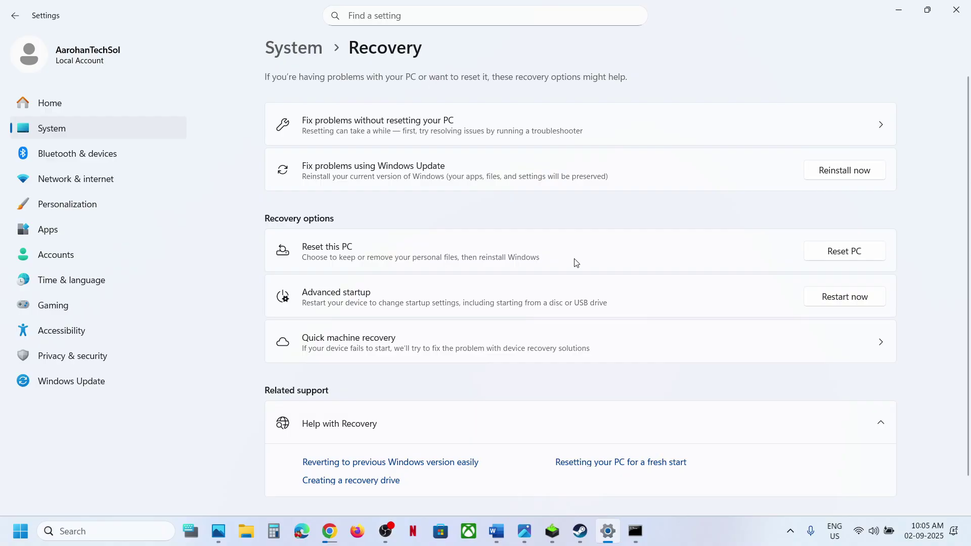
Copy the Step 6 Windows 11 download link from the Word notes and return to Chrome's Update Catalog
{"action": "left_click", "coordinate": [501, 540]}
{"action": "scroll", "coordinate": [303, 292], "scroll_direction": "down", "scroll_amount": 3}
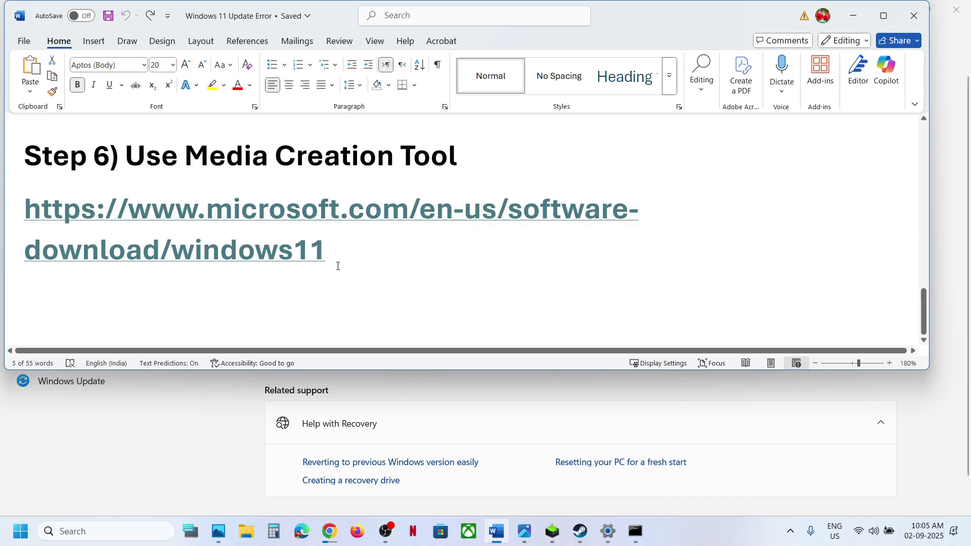
{"action": "left_click_drag", "start_coordinate": [354, 250], "coordinate": [23, 220]}
{"action": "key", "text": "ctrl+c"}
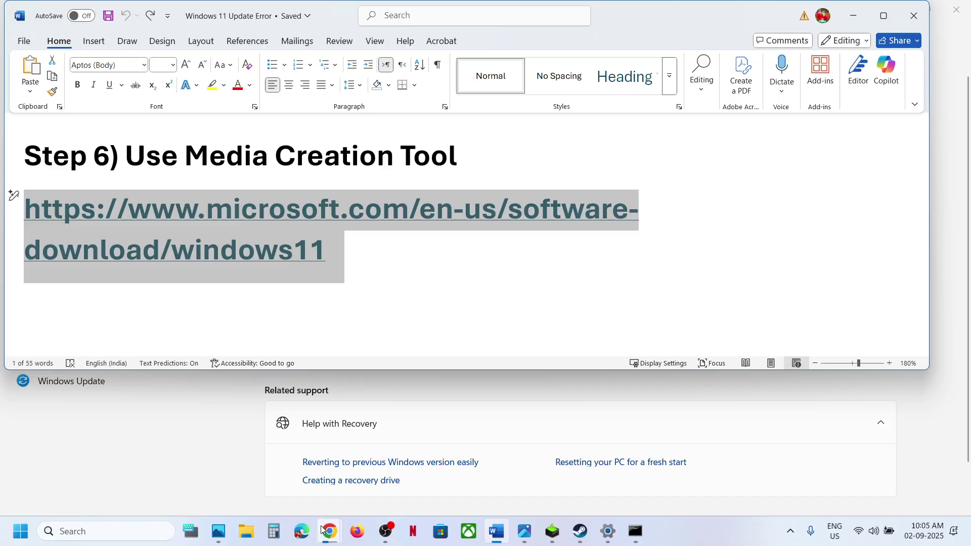
{"action": "left_click", "coordinate": [302, 481]}
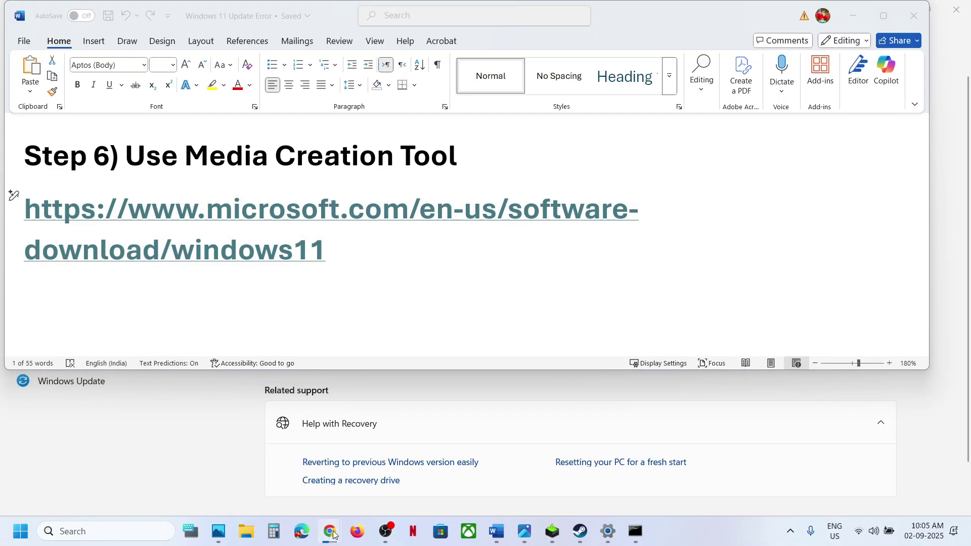
{"action": "mouse_move", "coordinate": [331, 529]}
{"action": "left_click", "coordinate": [306, 472]}
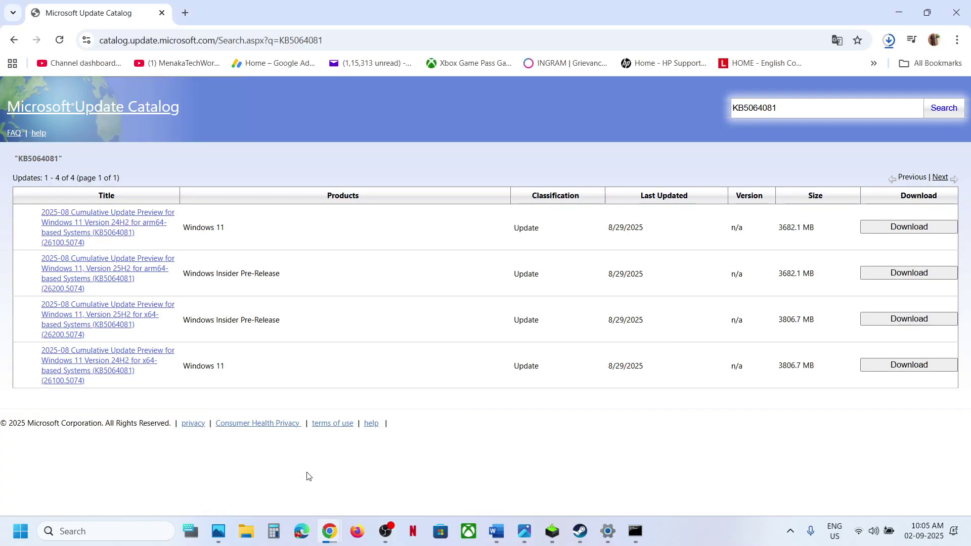
Load the Windows 11 download page in a new tab, download mediacreationtool.exe, then show the licence-terms screenshot
{"action": "left_click", "coordinate": [188, 18]}
{"action": "key", "text": "ctrl+v"}
{"action": "key", "text": "Return"}
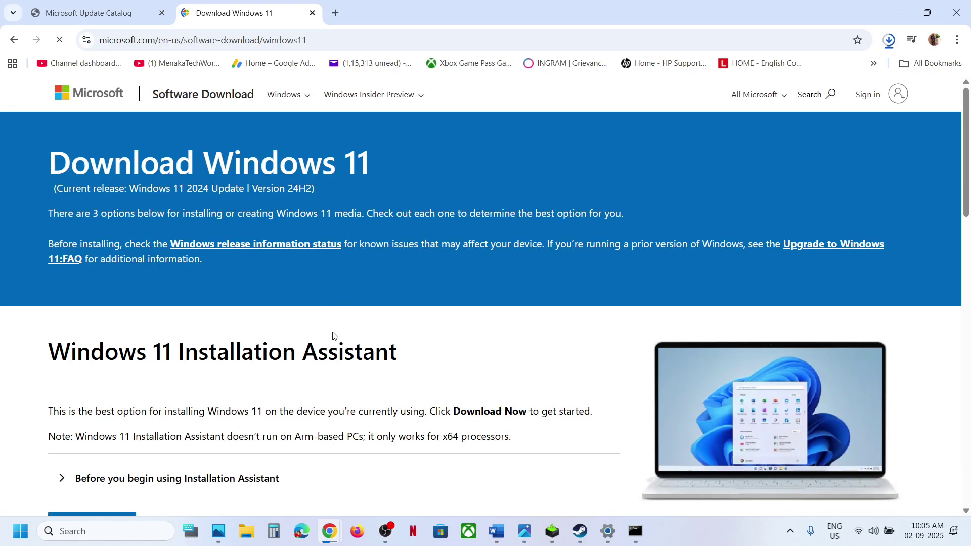
{"action": "scroll", "coordinate": [332, 336], "scroll_direction": "down", "scroll_amount": 5}
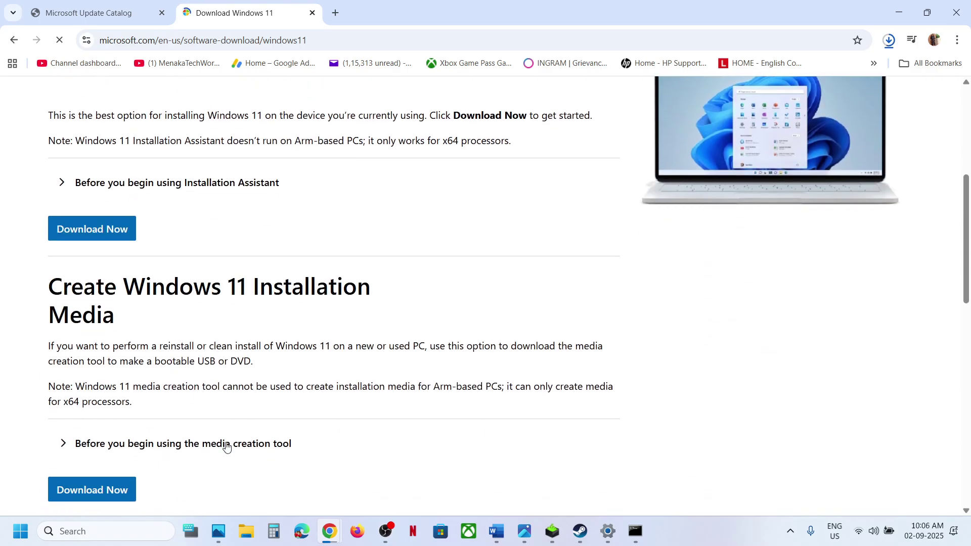
{"action": "scroll", "coordinate": [236, 447], "scroll_direction": "down", "scroll_amount": 1}
{"action": "left_click", "coordinate": [120, 440]}
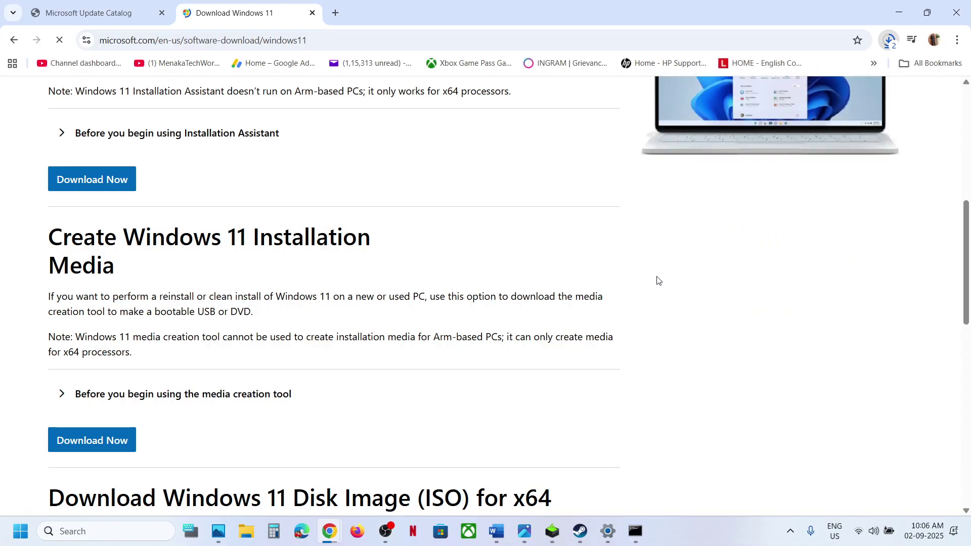
{"action": "mouse_move", "coordinate": [524, 531]}
{"action": "left_click", "coordinate": [575, 468]}
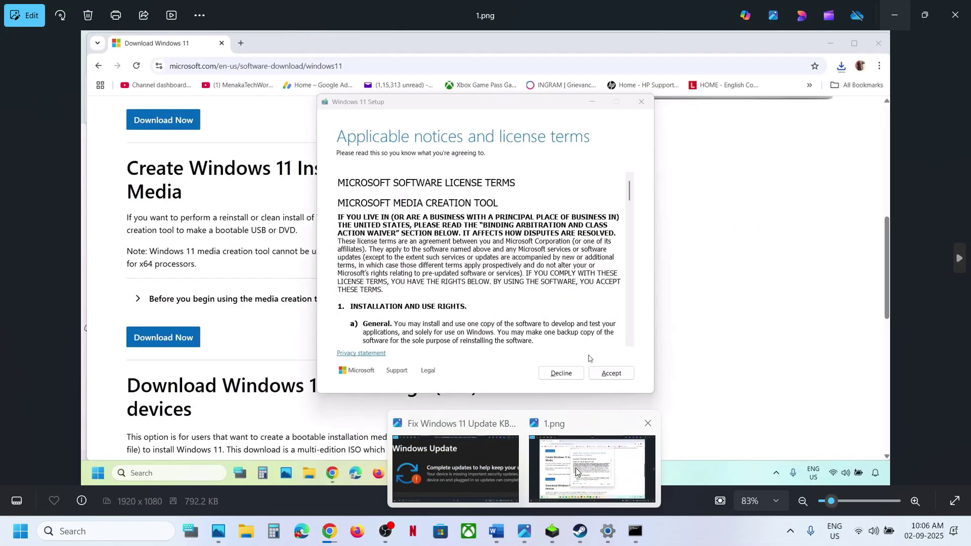
Advance through the setup screenshots from language and edition to the desktop showing the finished Windows ISO
{"action": "key", "text": "Right"}
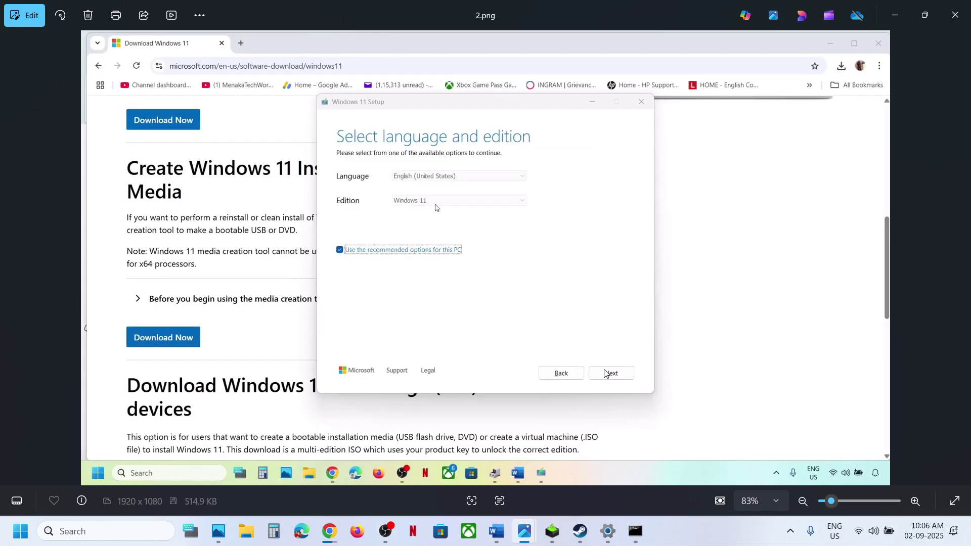
{"action": "key", "text": "Right"}
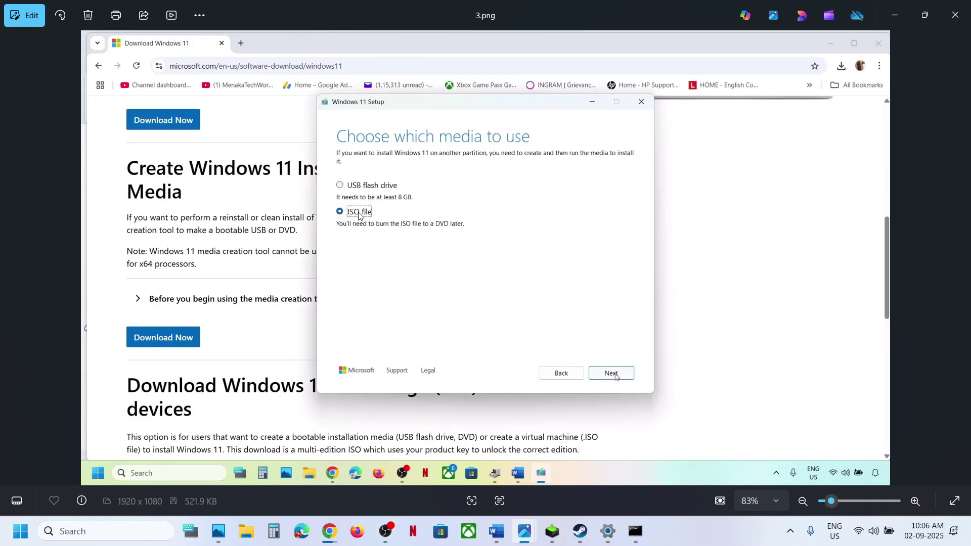
{"action": "key", "text": "Right"}
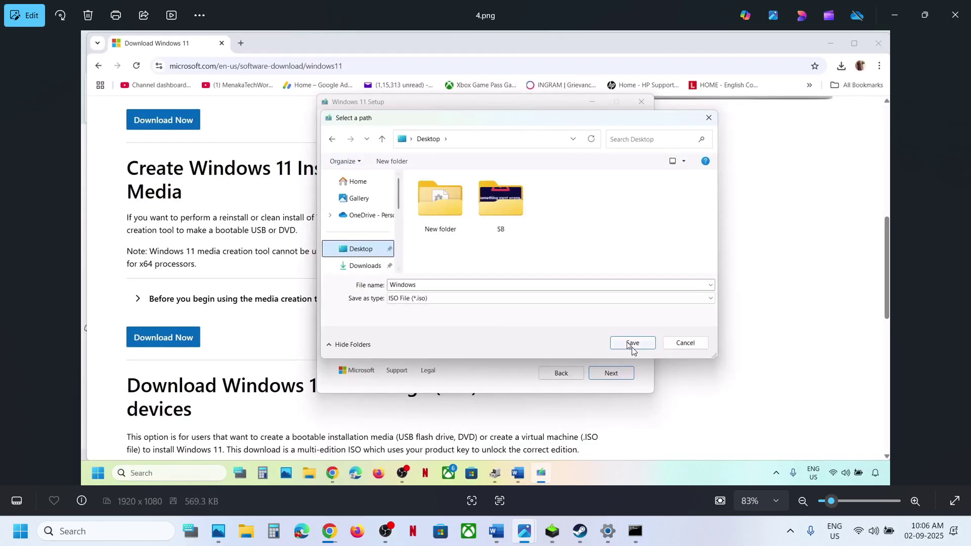
{"action": "key", "text": "Right"}
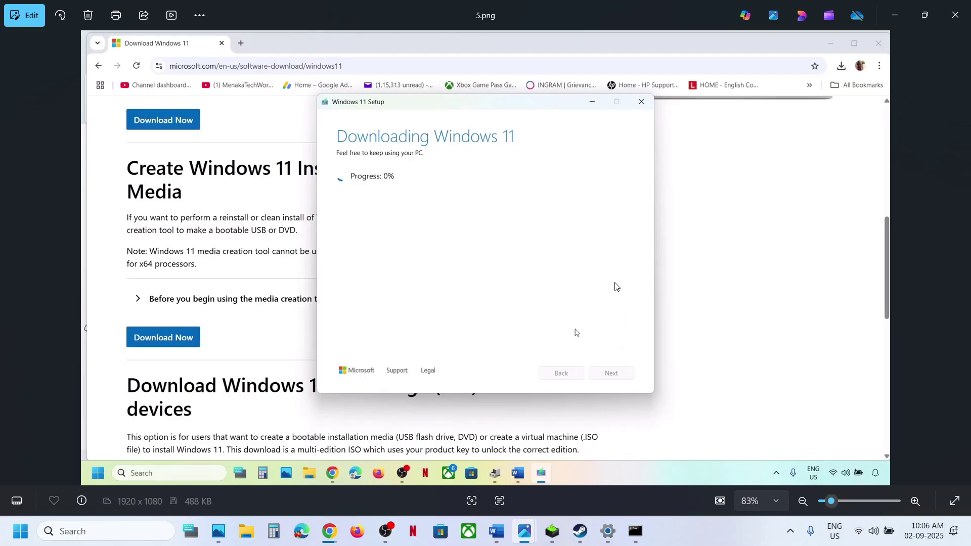
{"action": "key", "text": "Right"}
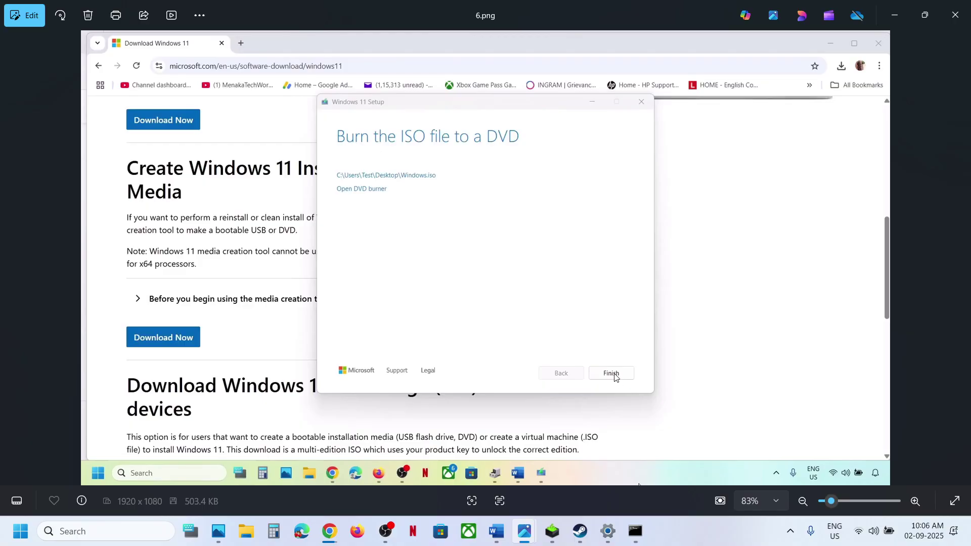
{"action": "key", "text": "Right"}
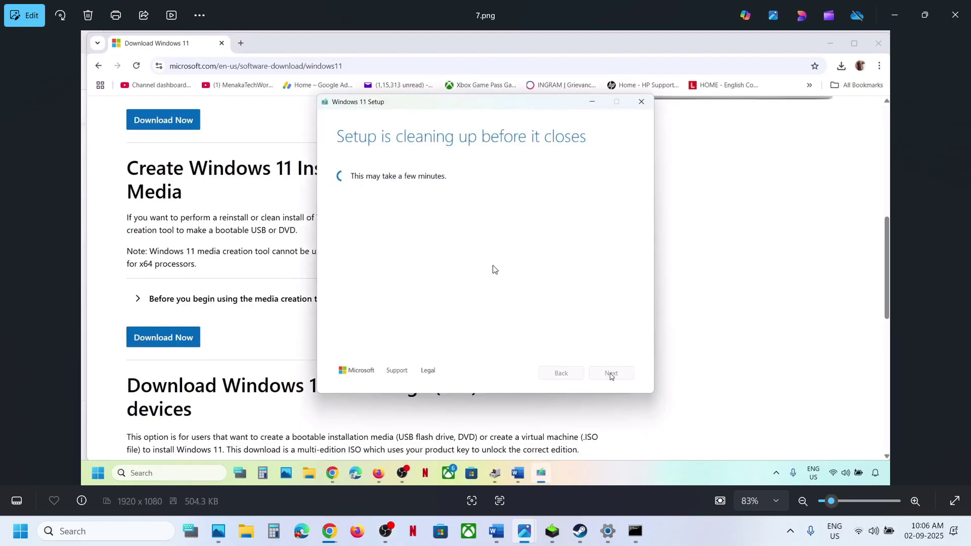
{"action": "key", "text": "Right"}
{"action": "scroll", "coordinate": [394, 217], "scroll_direction": "up", "scroll_amount": 5}
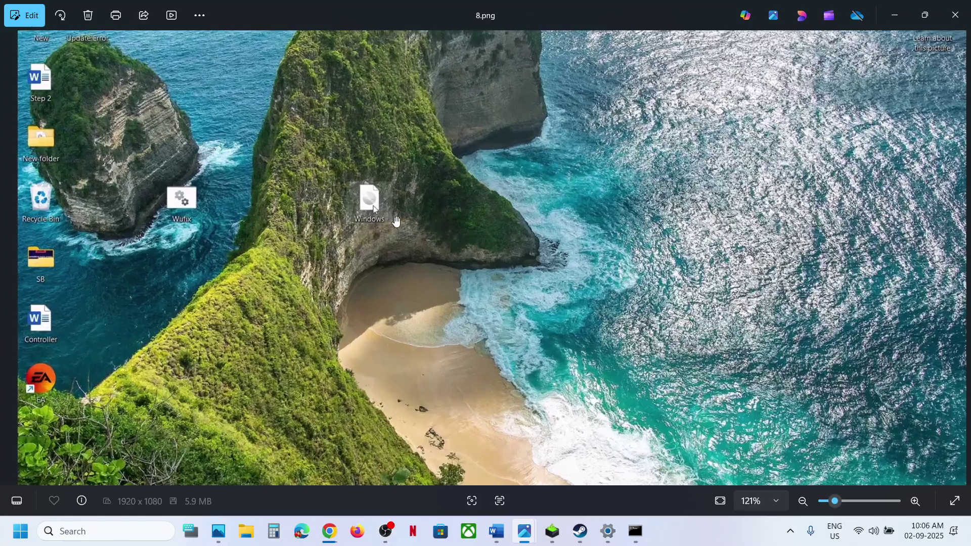
Step from the mounted ESD-ISO drive screenshot through the permission prompt to Install Windows 11 and Ready to install
{"action": "scroll", "coordinate": [351, 198], "scroll_direction": "down", "scroll_amount": 5}
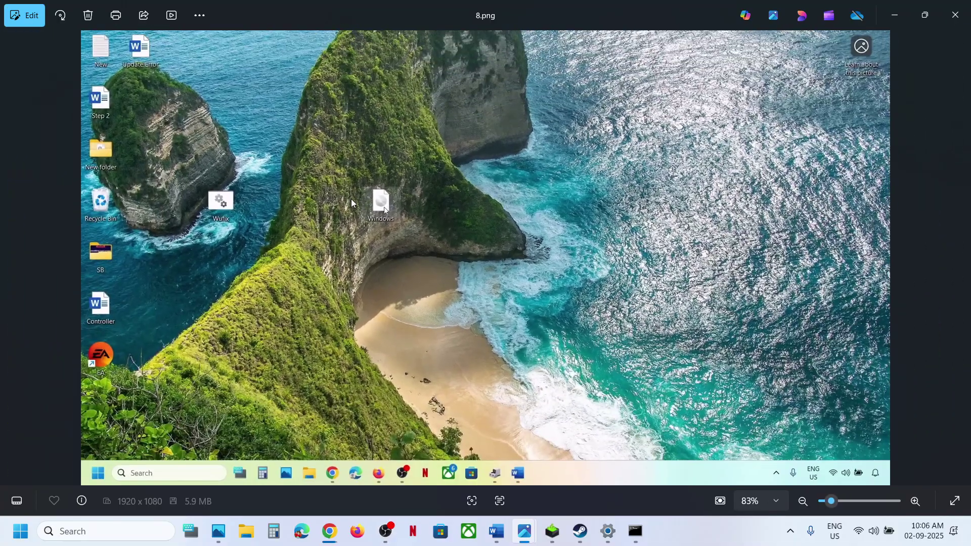
{"action": "key", "text": "Right"}
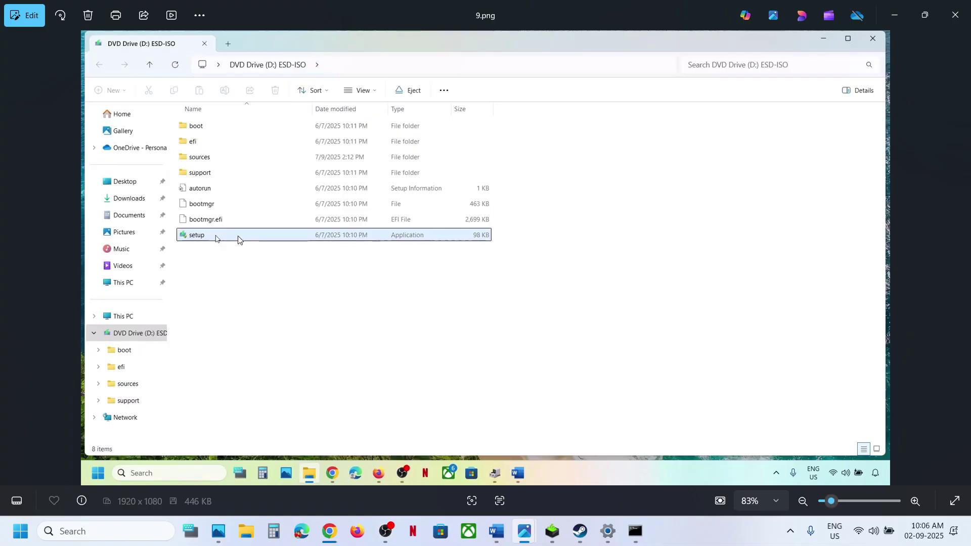
{"action": "key", "text": "Right"}
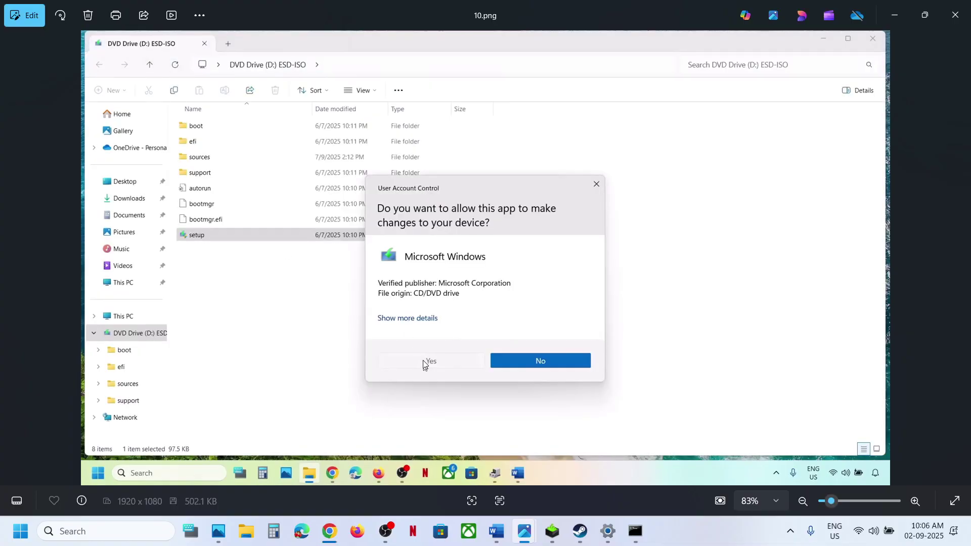
{"action": "key", "text": "Right"}
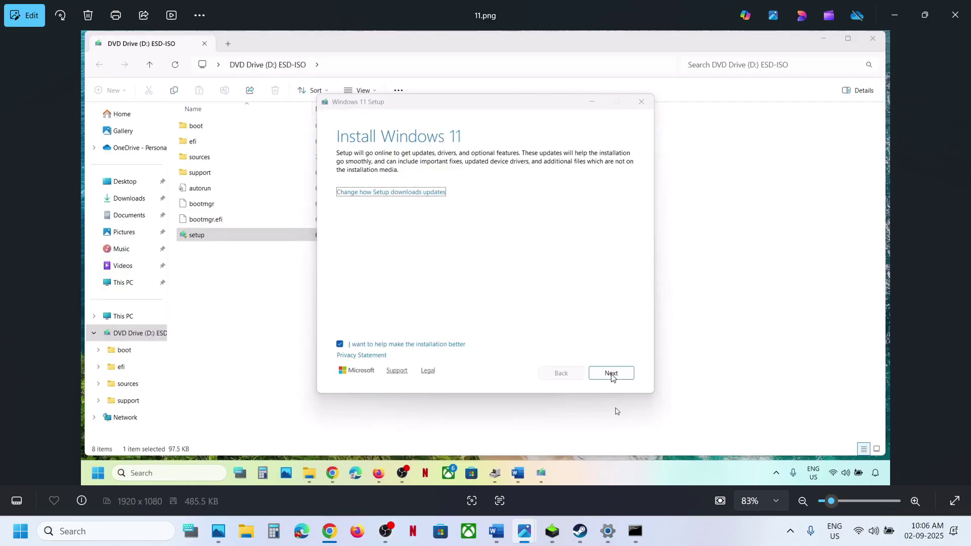
{"action": "key", "text": "Right"}
{"action": "key", "text": "Right"}
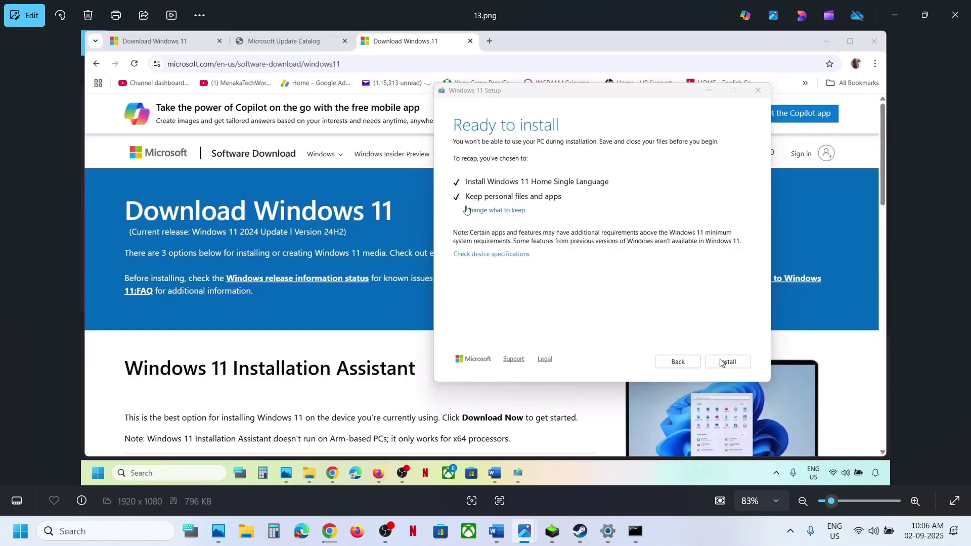
Open the Windows Update history and highlight KB5064081 (26100.5074), installed successfully on 01-09-2025
{"action": "left_click", "coordinate": [613, 533]}
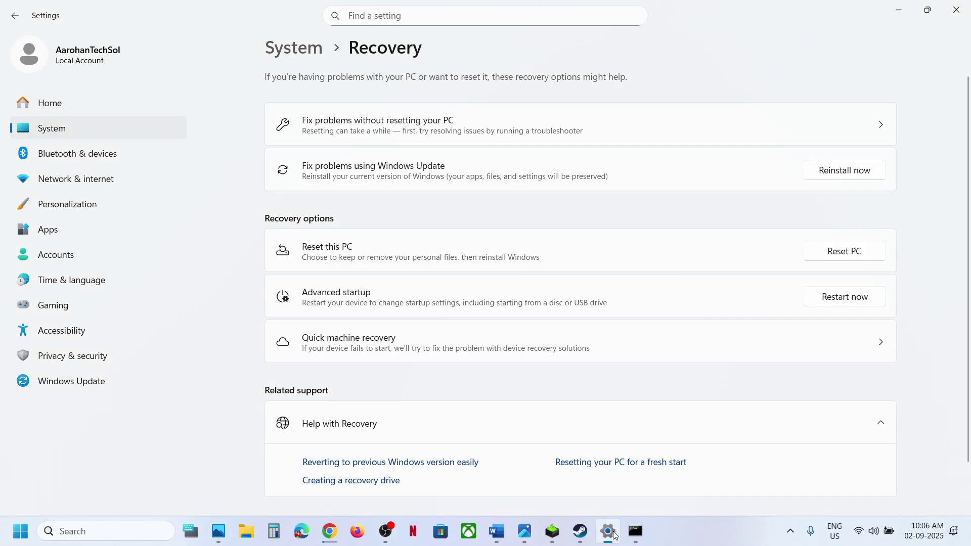
{"action": "scroll", "coordinate": [384, 293], "scroll_direction": "up", "scroll_amount": 1}
{"action": "scroll", "coordinate": [458, 276], "scroll_direction": "down", "scroll_amount": 1}
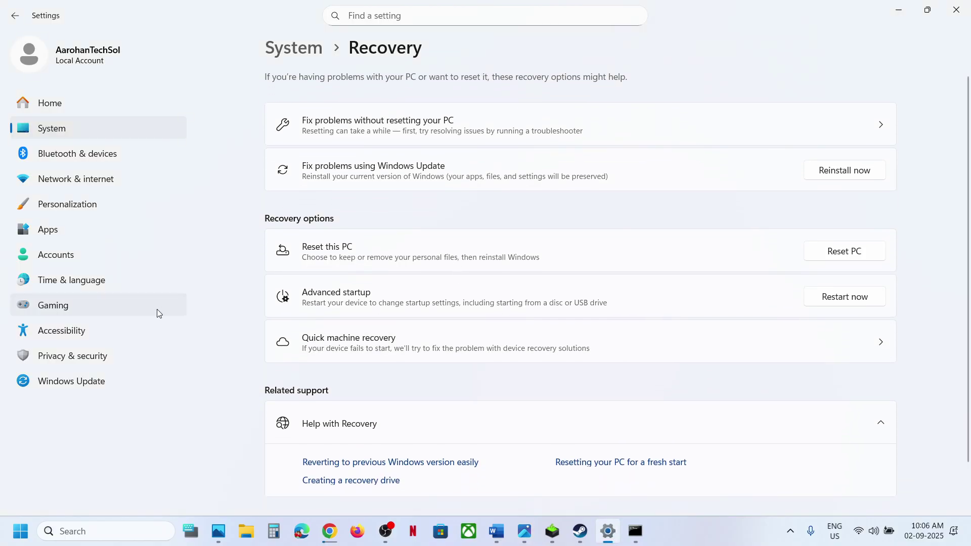
{"action": "left_click", "coordinate": [107, 378]}
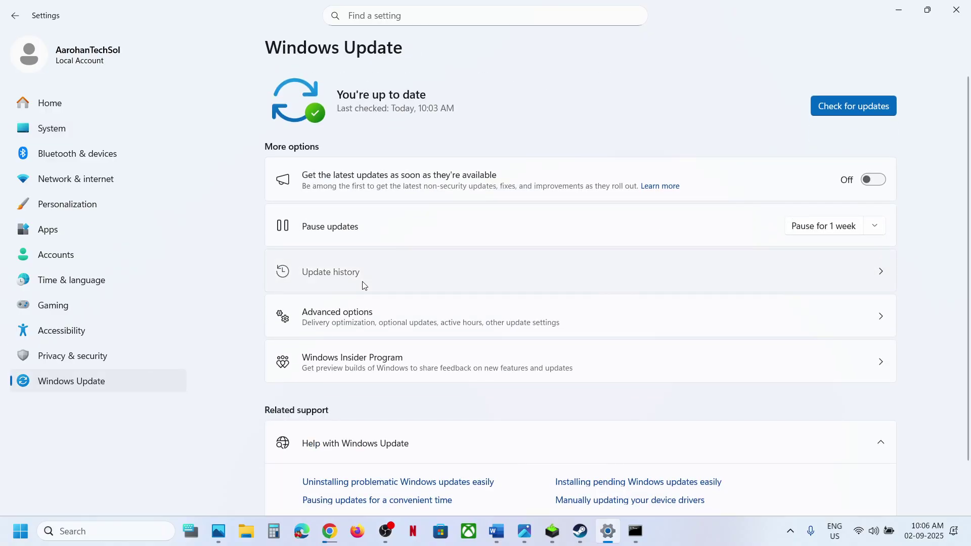
{"action": "left_click", "coordinate": [364, 286]}
{"action": "double_click", "coordinate": [656, 127]}
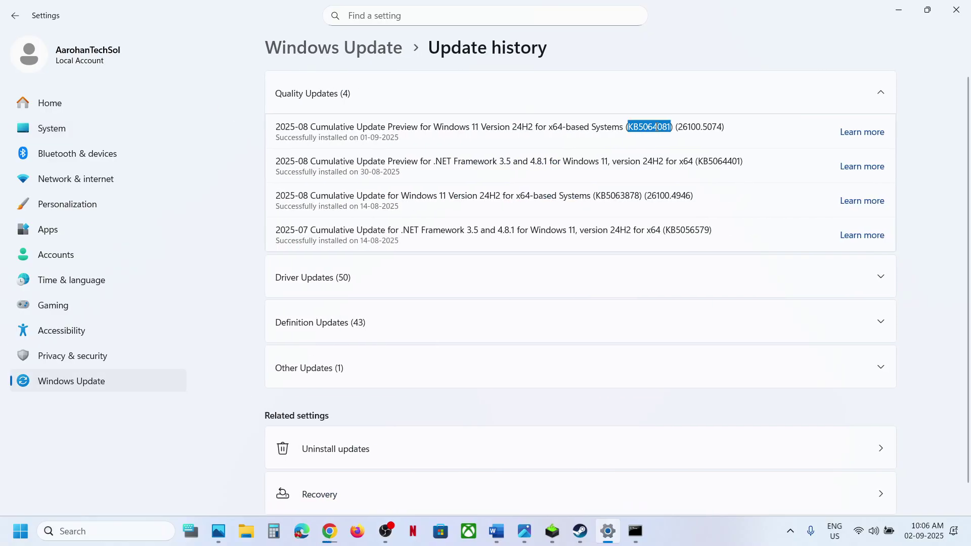
{"action": "left_click", "coordinate": [712, 529]}
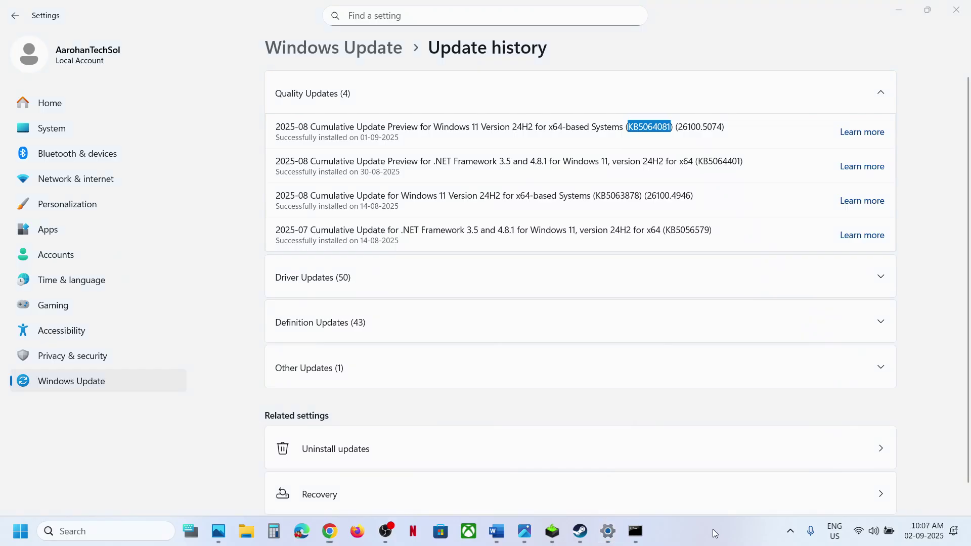